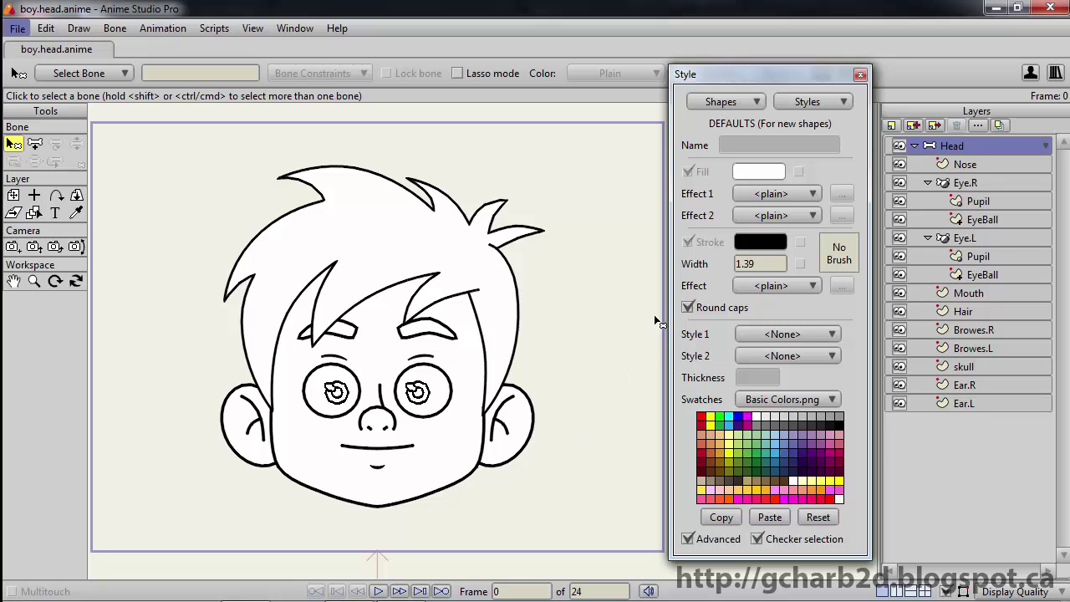
# Step: Create a style named 'hair' with a brown fill, dark brown outline and line width 2
pyautogui.click(813, 104)
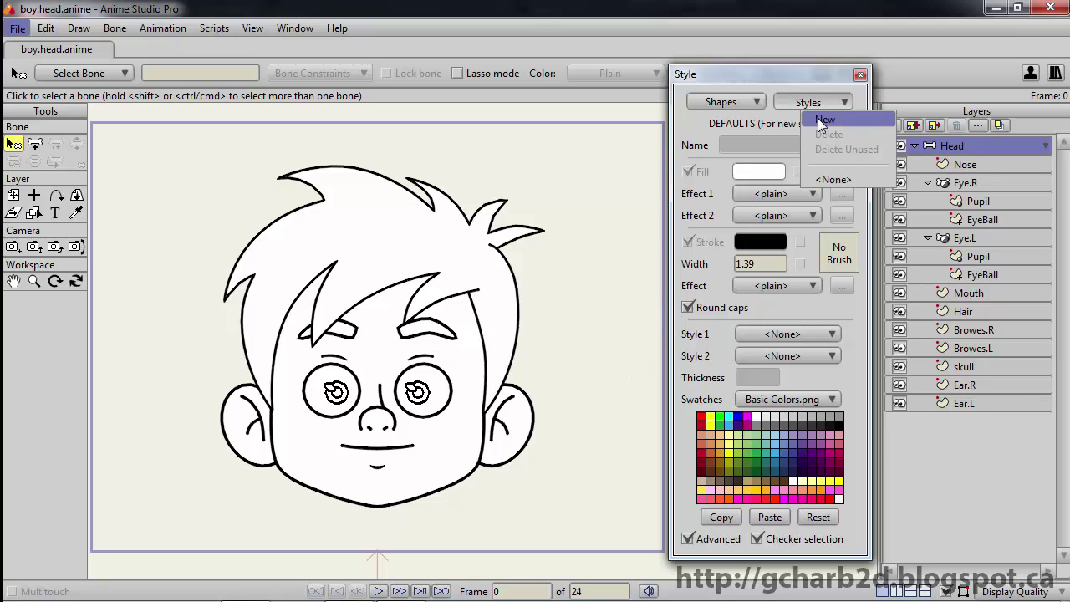
pyautogui.click(818, 120)
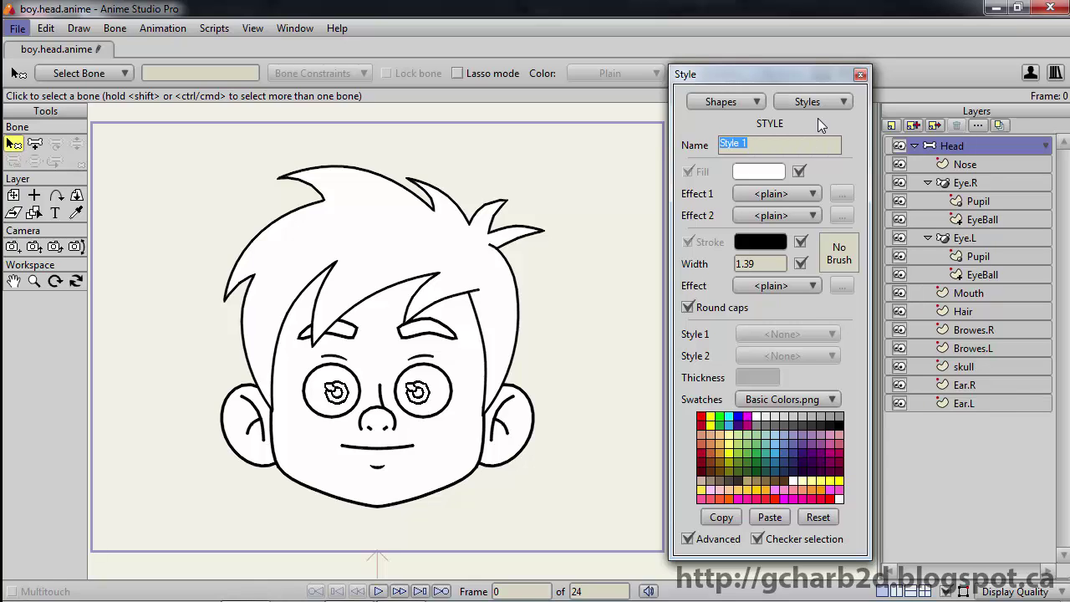
pyautogui.write('hair')
pyautogui.press('Return')
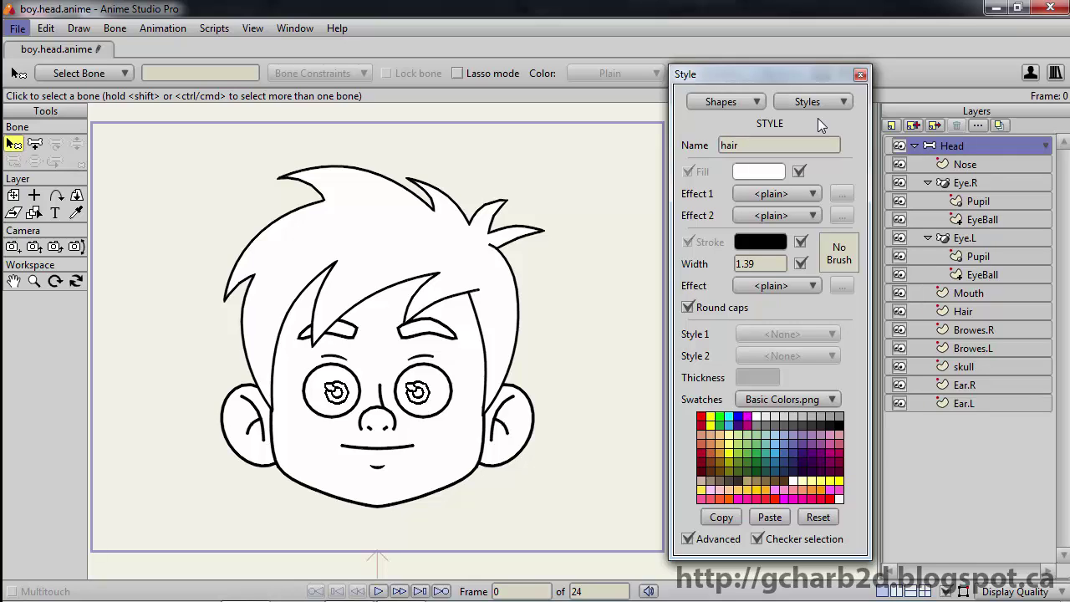
pyautogui.click(783, 483)
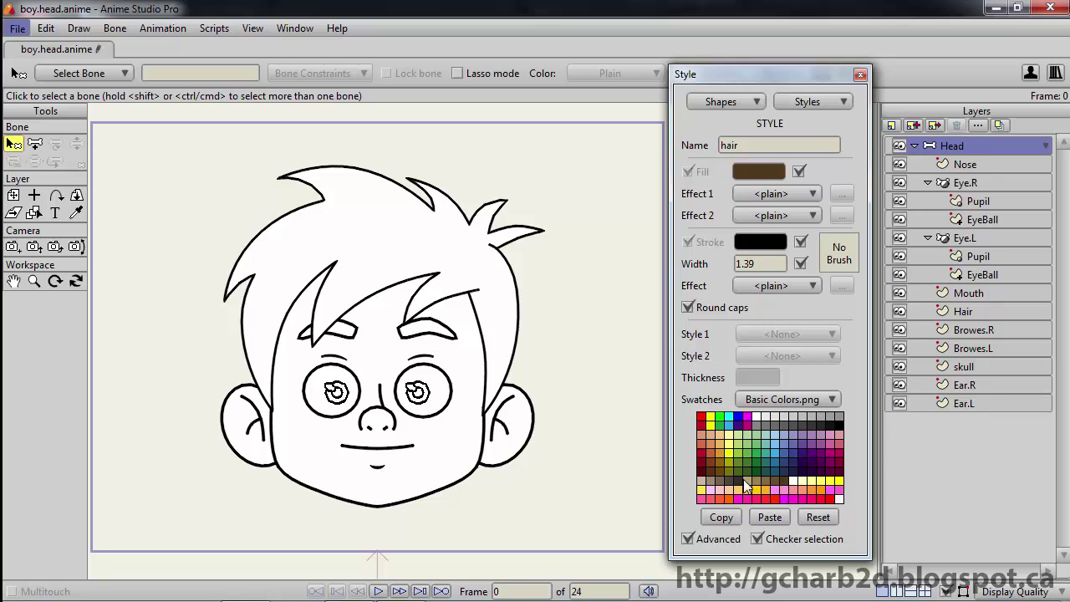
pyautogui.rightClick(737, 480)
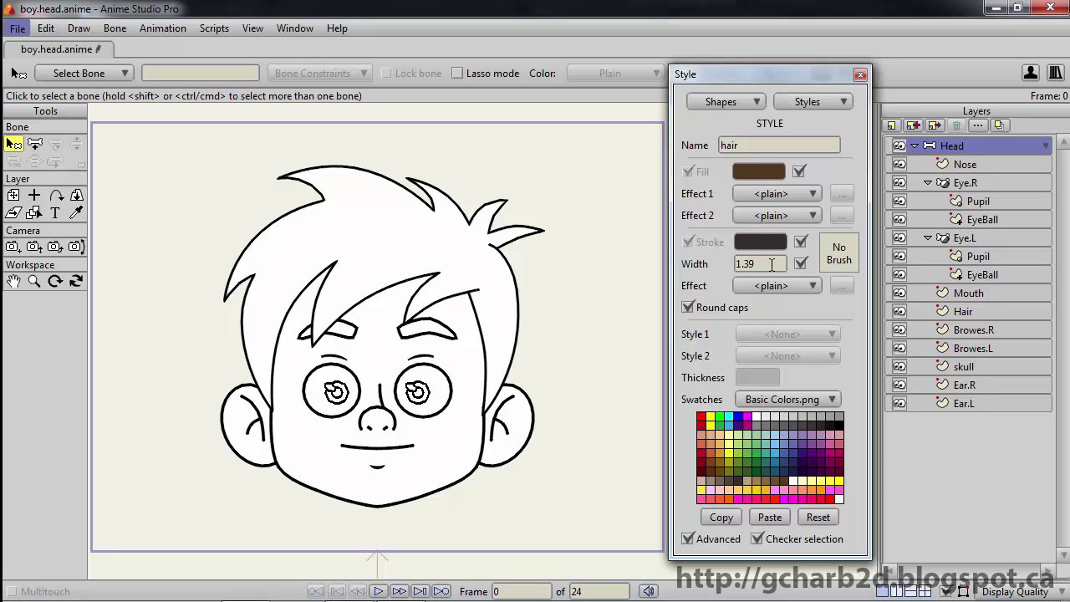
pyautogui.moveTo(772, 263); pyautogui.dragTo(728, 263)
pyautogui.write('2')
# Step: Select the hair shape on the Hair layer and set its Style 1 to hair
pyautogui.keyDown('ctrl'); pyautogui.keyDown('alt'); pyautogui.click(499, 334); pyautogui.keyUp('alt'); pyautogui.keyUp('ctrl')
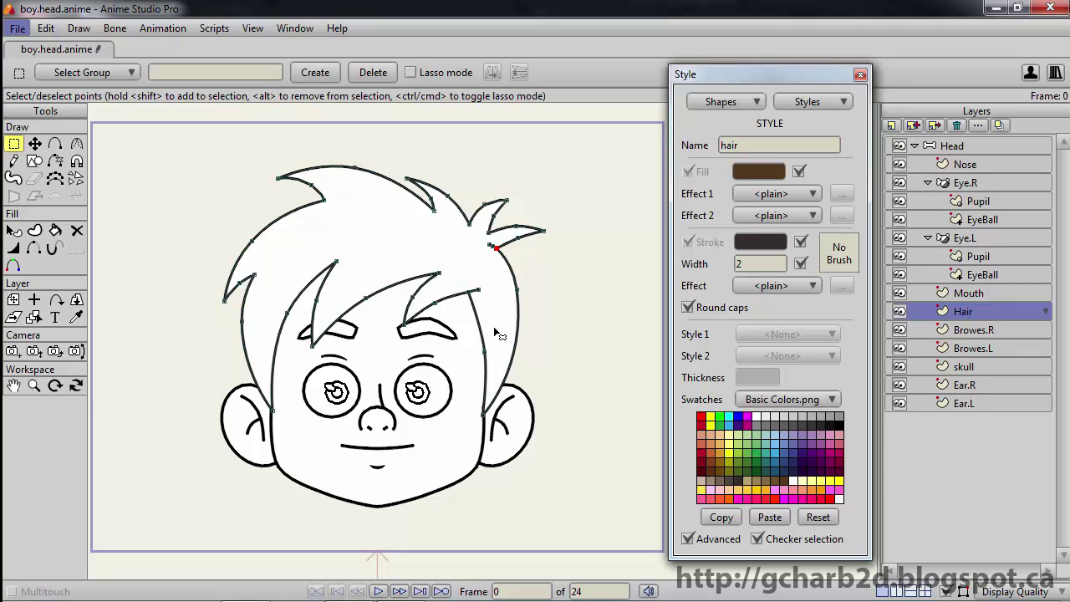
pyautogui.press('q')
pyautogui.click(496, 333)
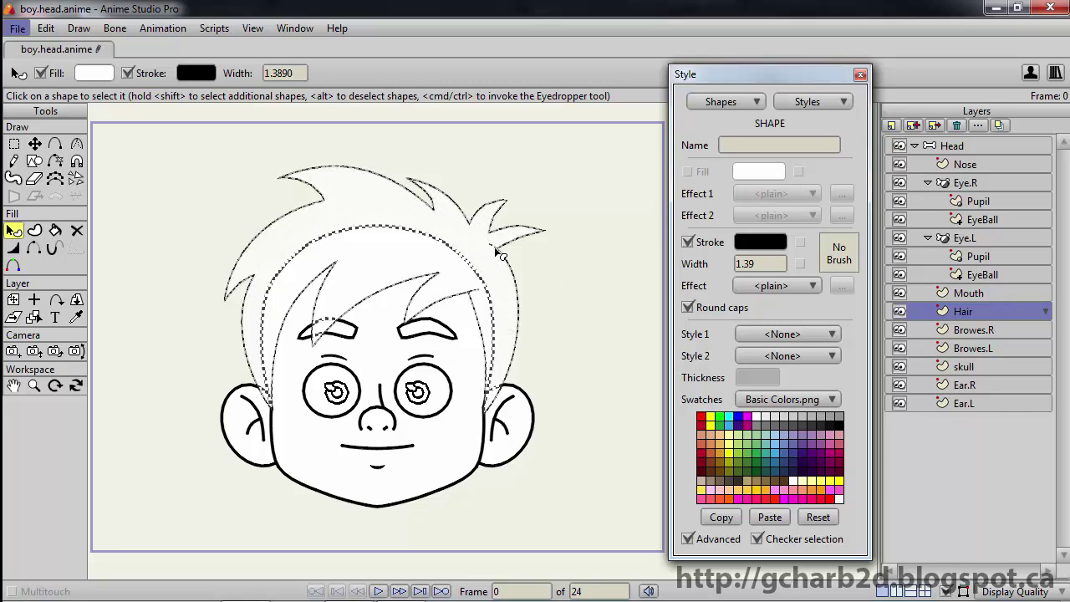
pyautogui.click(768, 334)
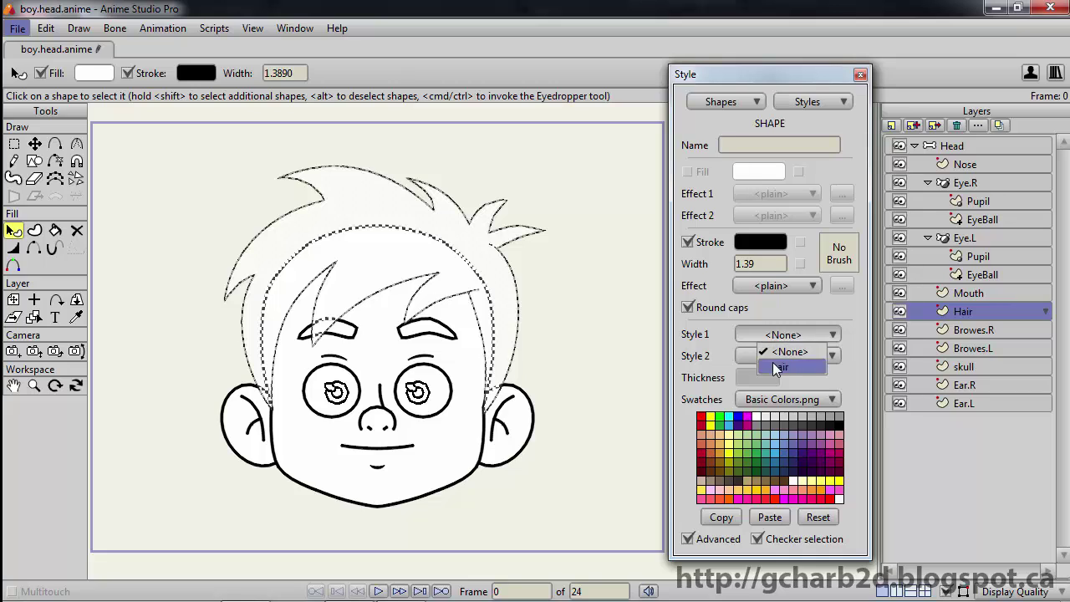
pyautogui.click(777, 367)
pyautogui.click(623, 306)
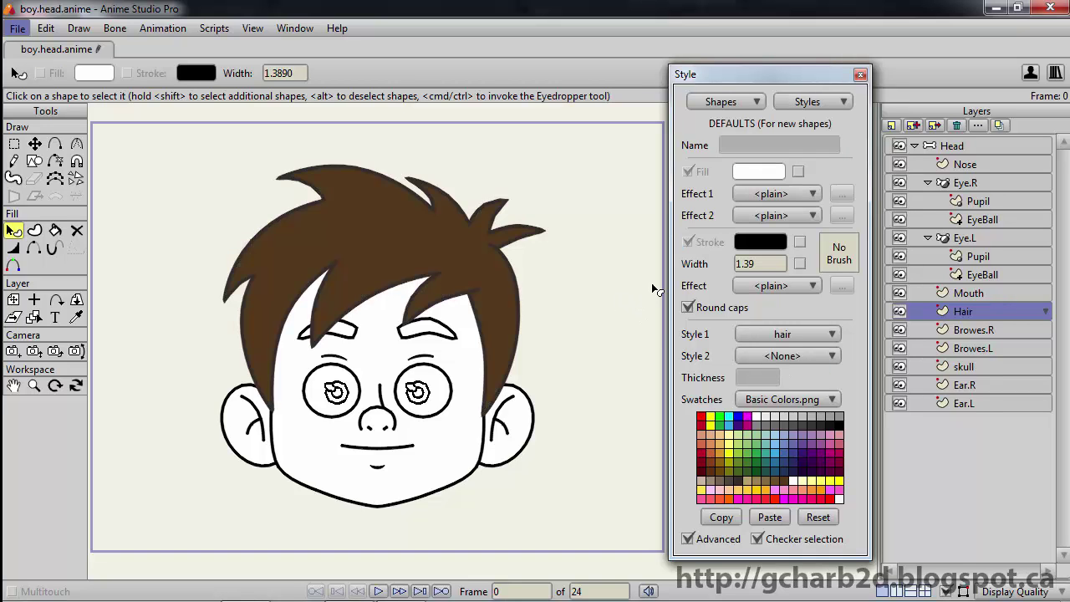
# Step: Edit the hair style so Fill stays checked while Stroke and Width are unchecked
pyautogui.click(808, 103)
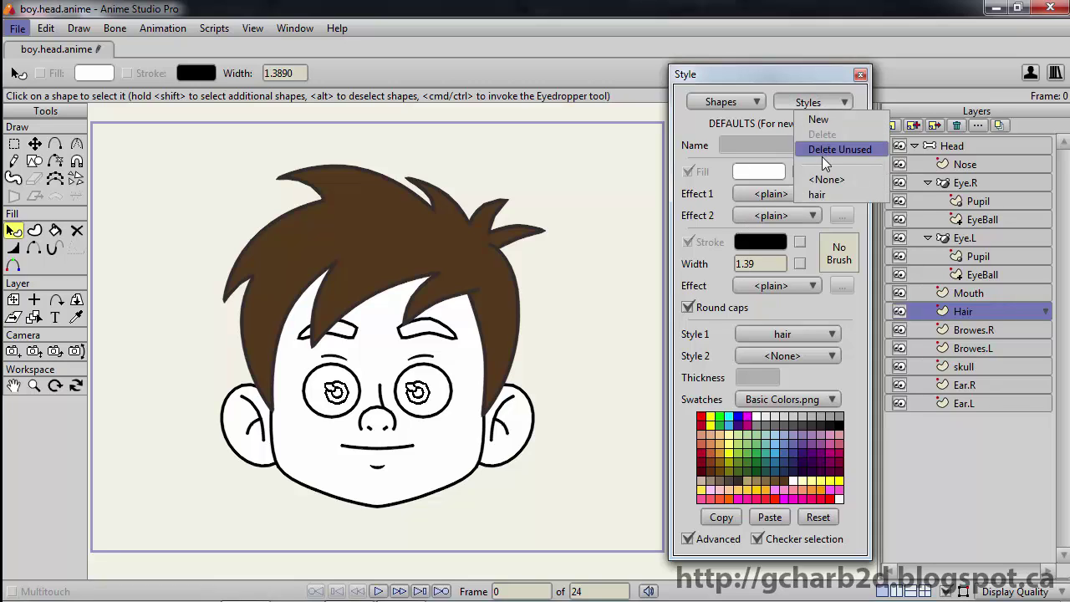
pyautogui.click(815, 193)
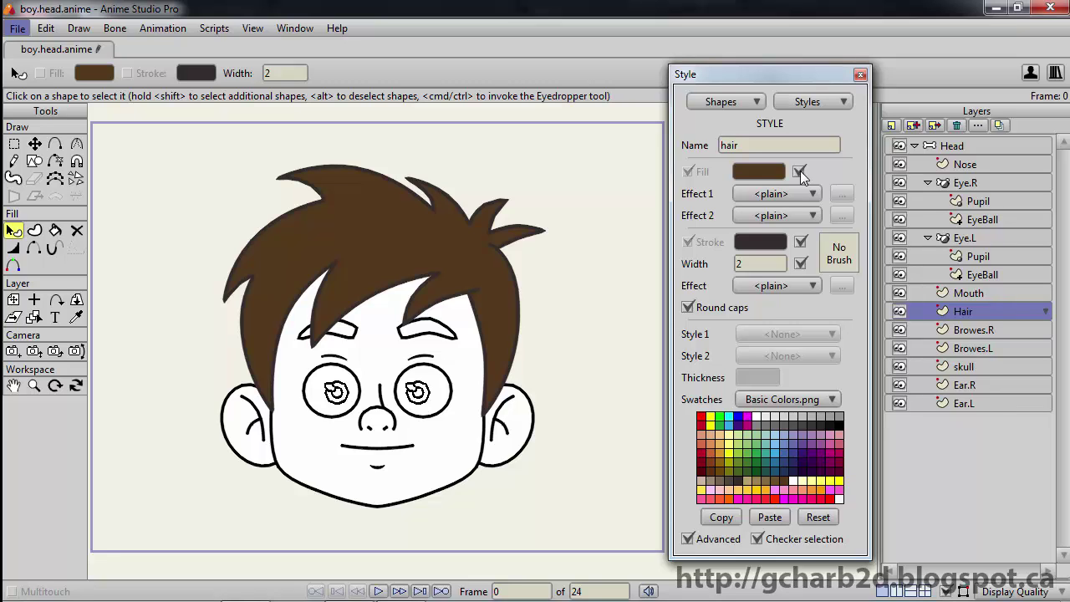
pyautogui.click(799, 171)
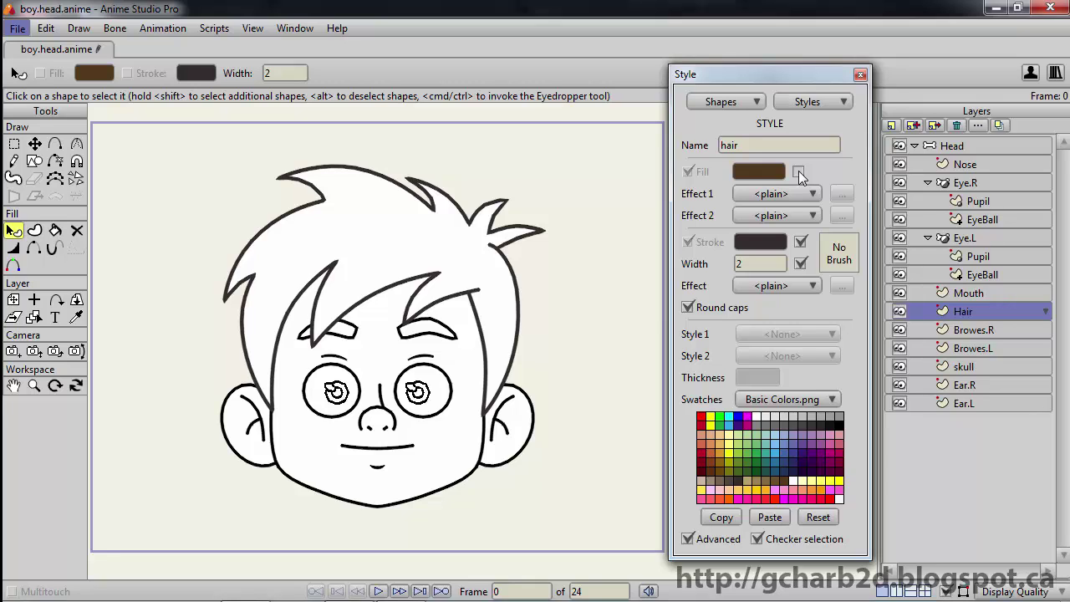
pyautogui.click(798, 170)
pyautogui.click(800, 242)
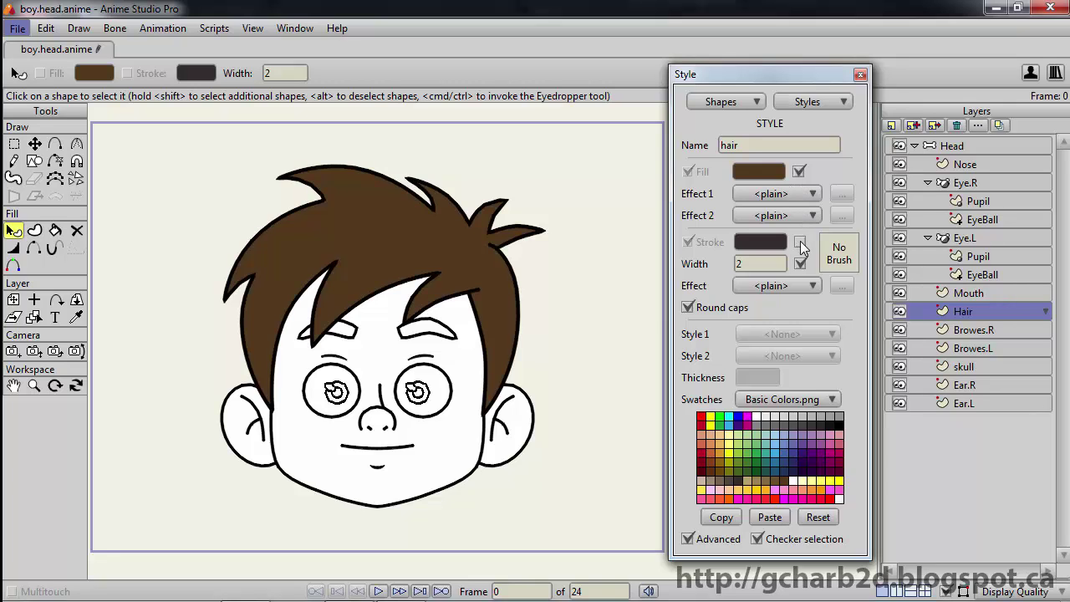
pyautogui.click(800, 242)
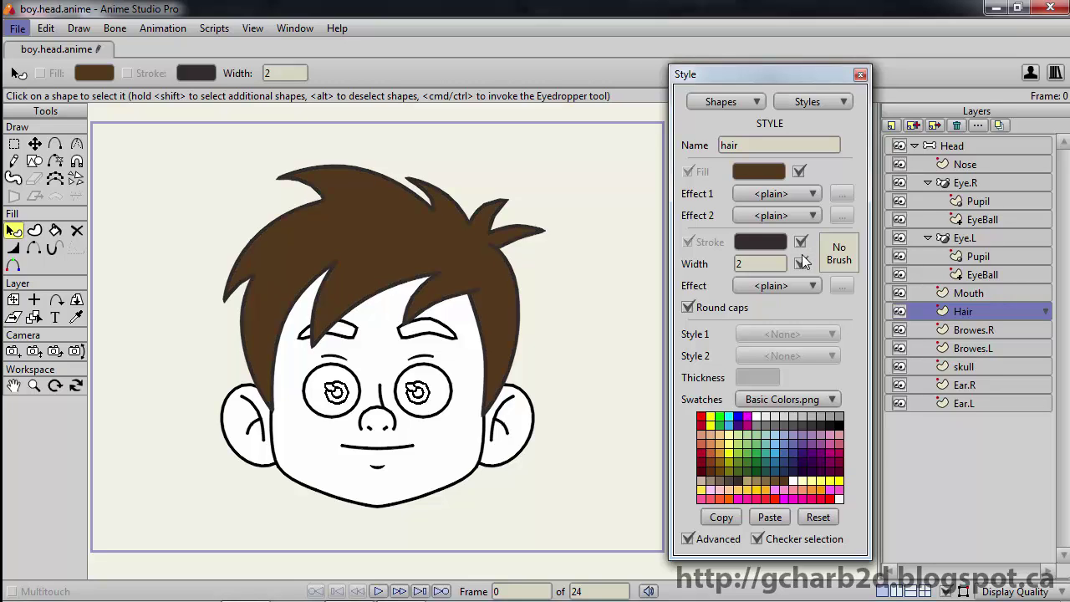
pyautogui.click(800, 263)
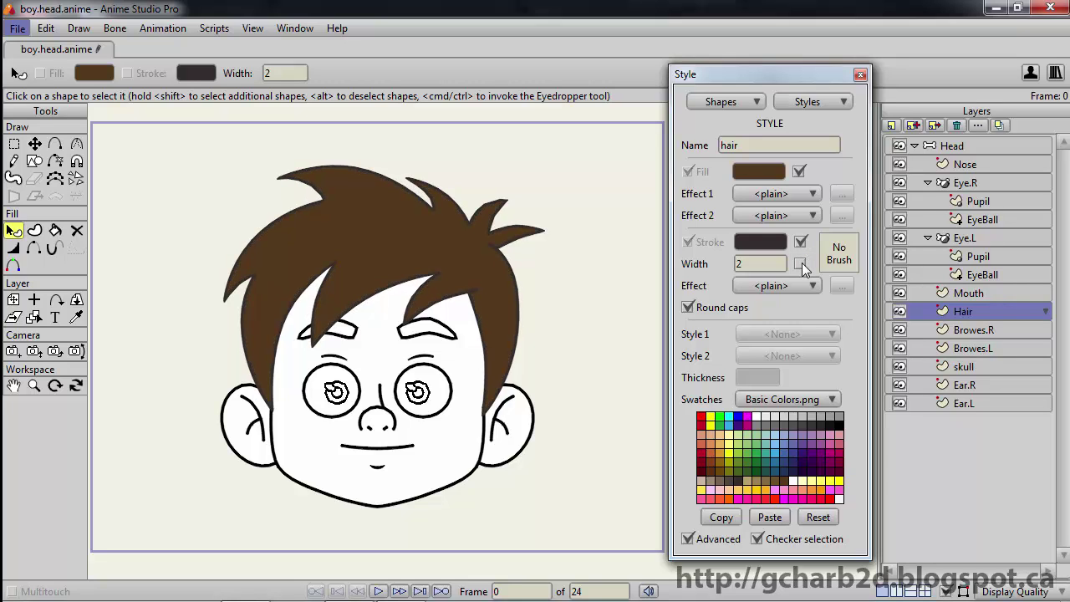
pyautogui.click(800, 263)
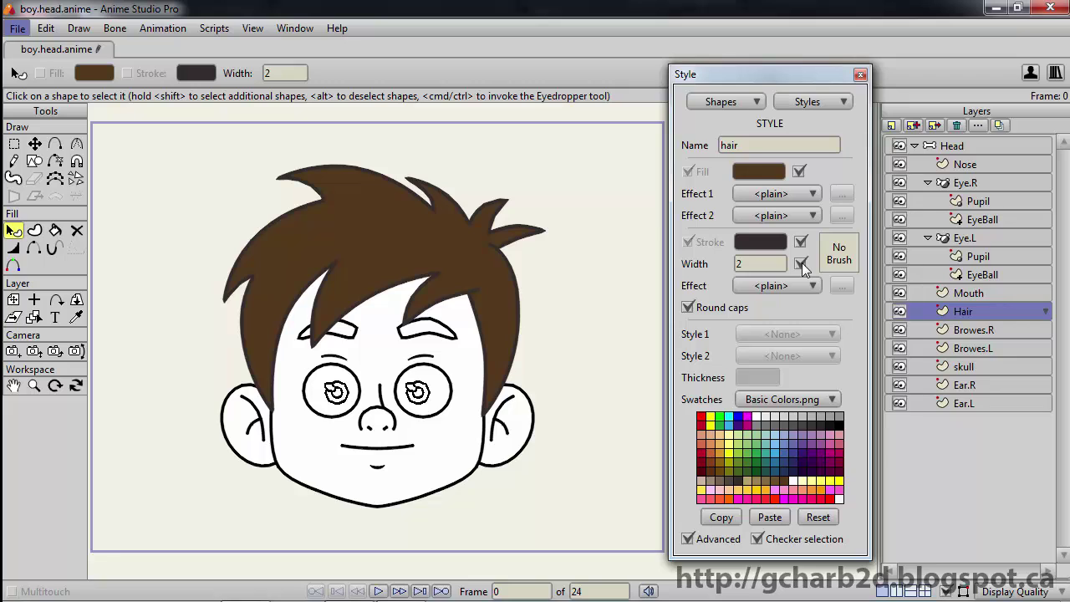
pyautogui.click(800, 241)
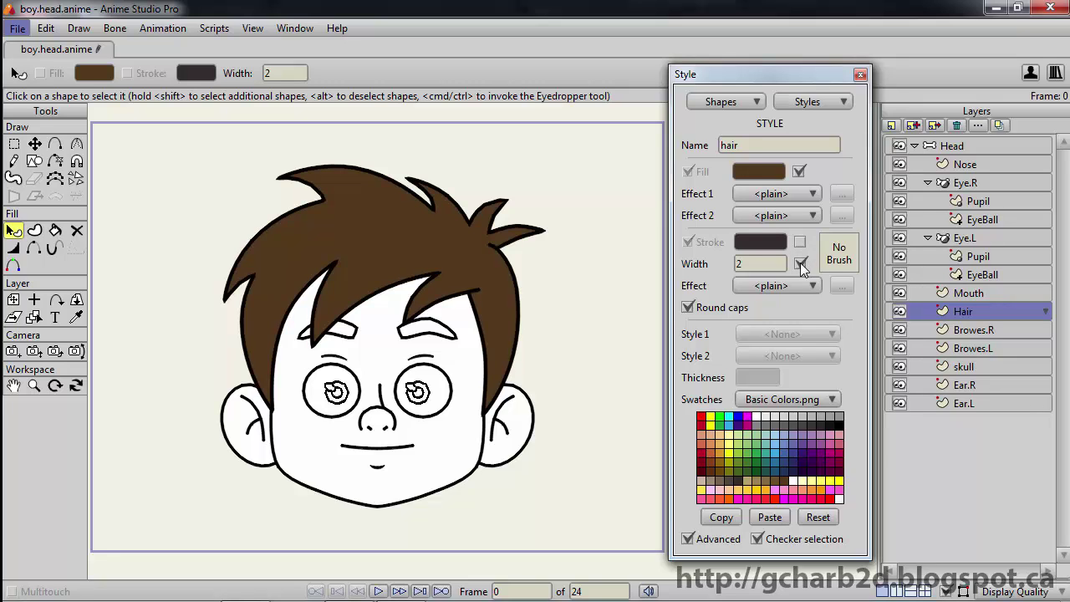
pyautogui.click(799, 263)
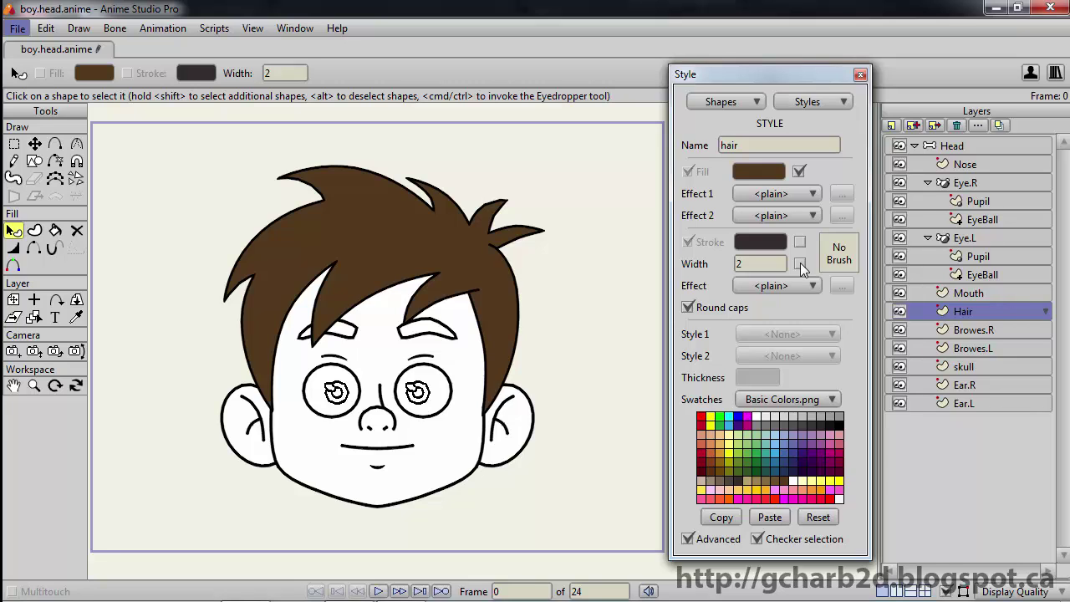
# Step: Create a new style named 'lines' with a red outline colour
pyautogui.click(824, 103)
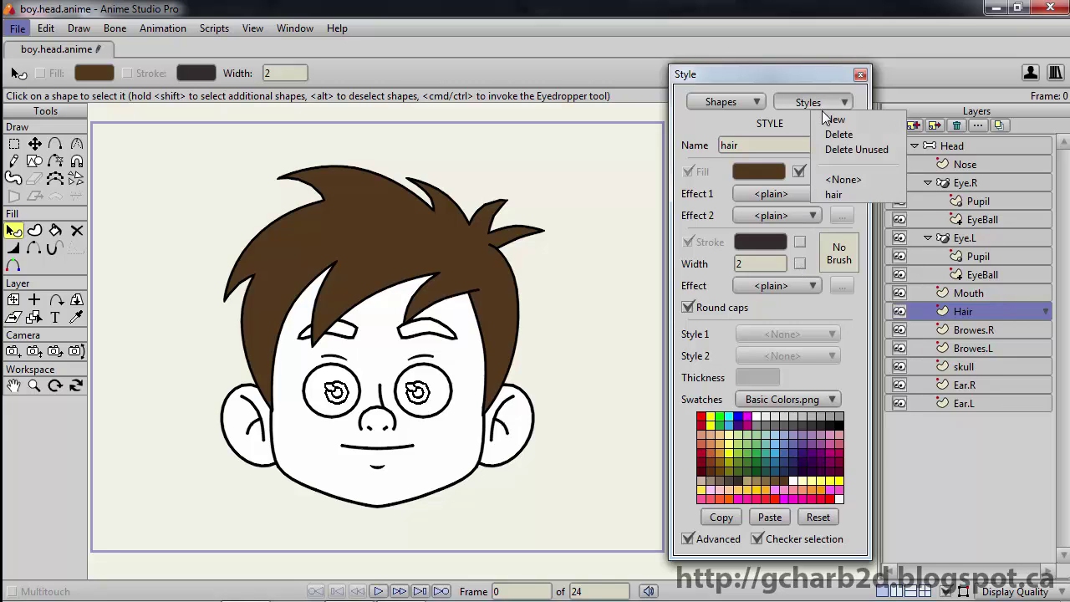
pyautogui.click(828, 121)
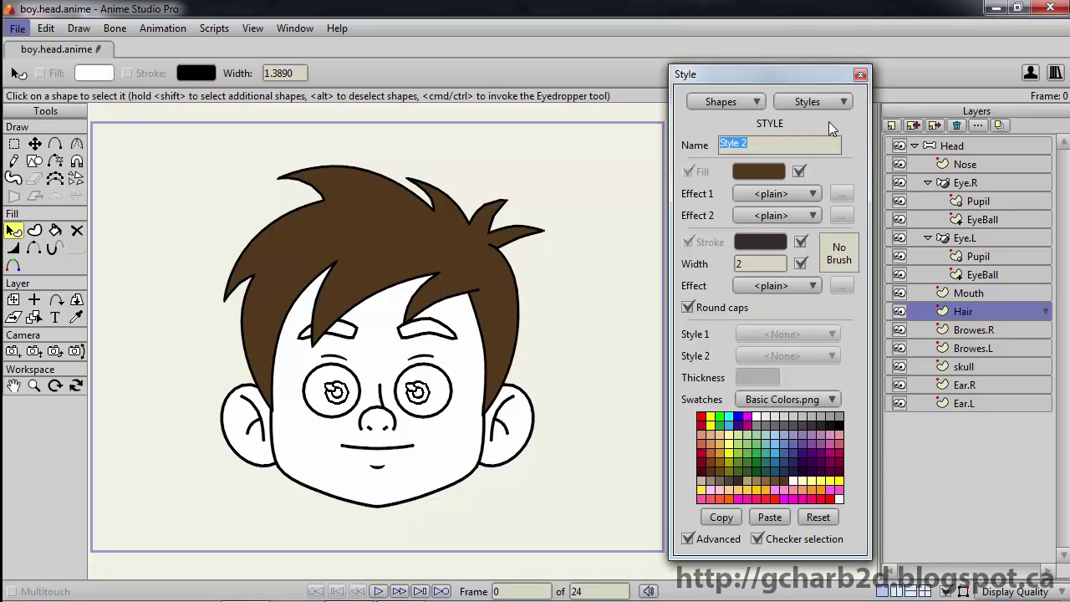
pyautogui.write('lines')
pyautogui.press('Return')
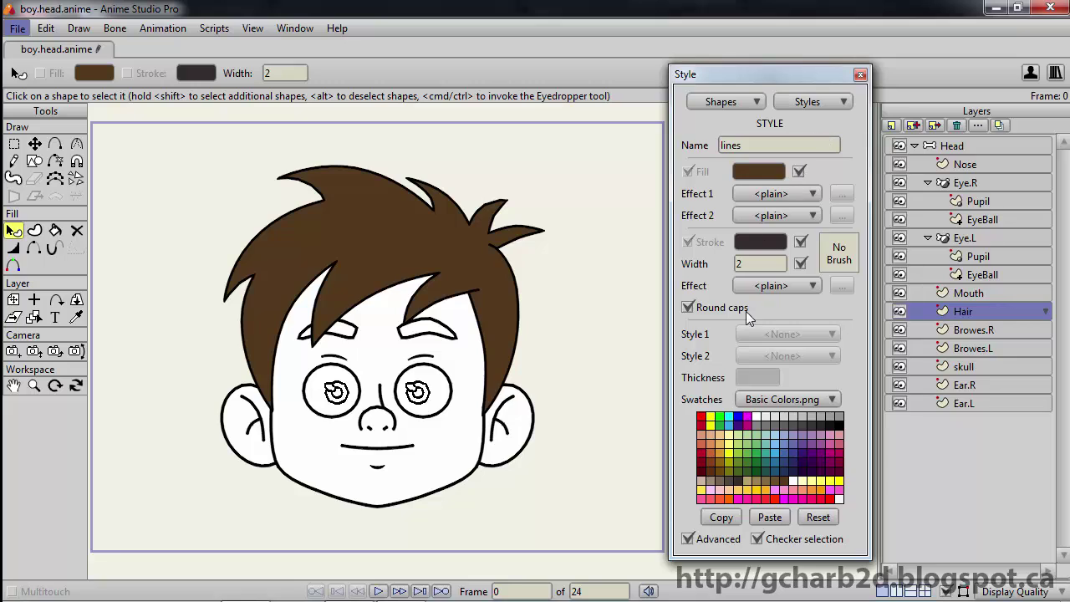
pyautogui.click(702, 420)
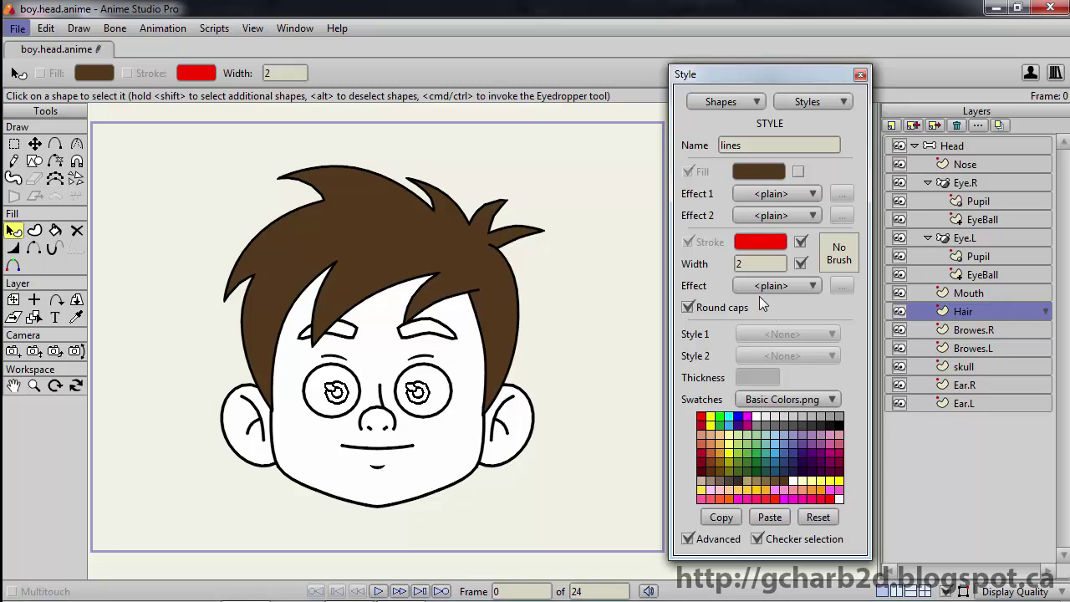
# Step: Add lines as the hair shape's Style 2, giving the hair a red outline
pyautogui.click(502, 298)
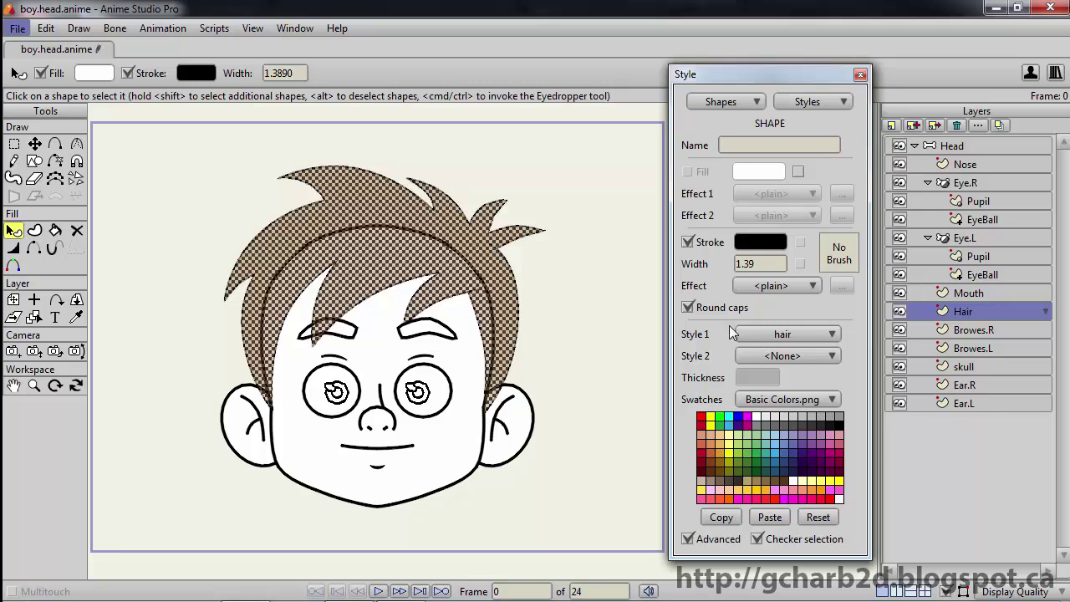
pyautogui.click(767, 357)
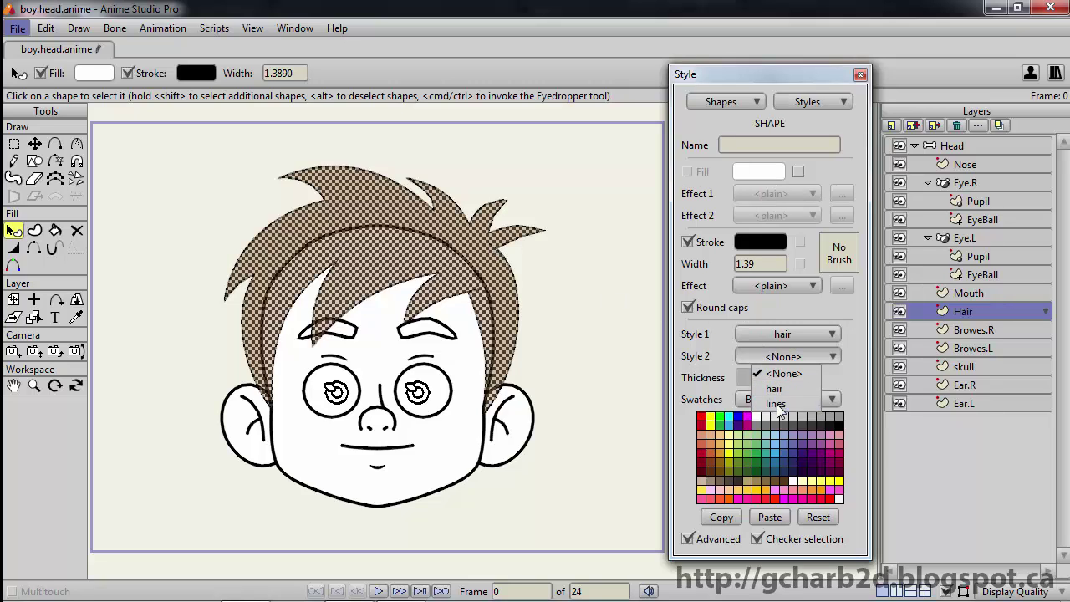
pyautogui.click(776, 404)
pyautogui.click(567, 310)
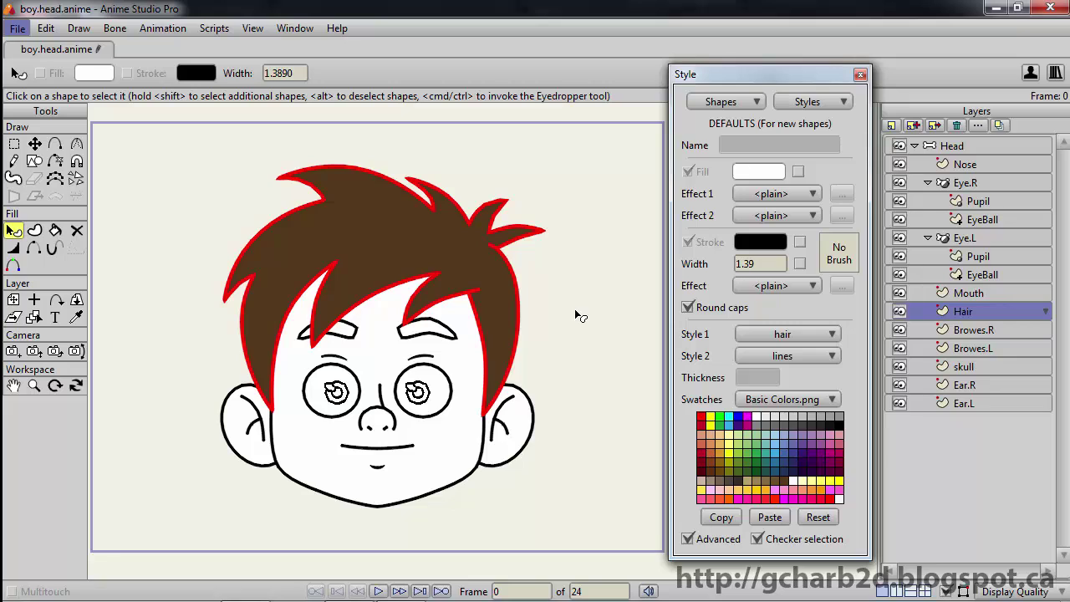
# Step: Give the left and right eyebrows hair as Style 1 and lines as Style 2
pyautogui.click(447, 335)
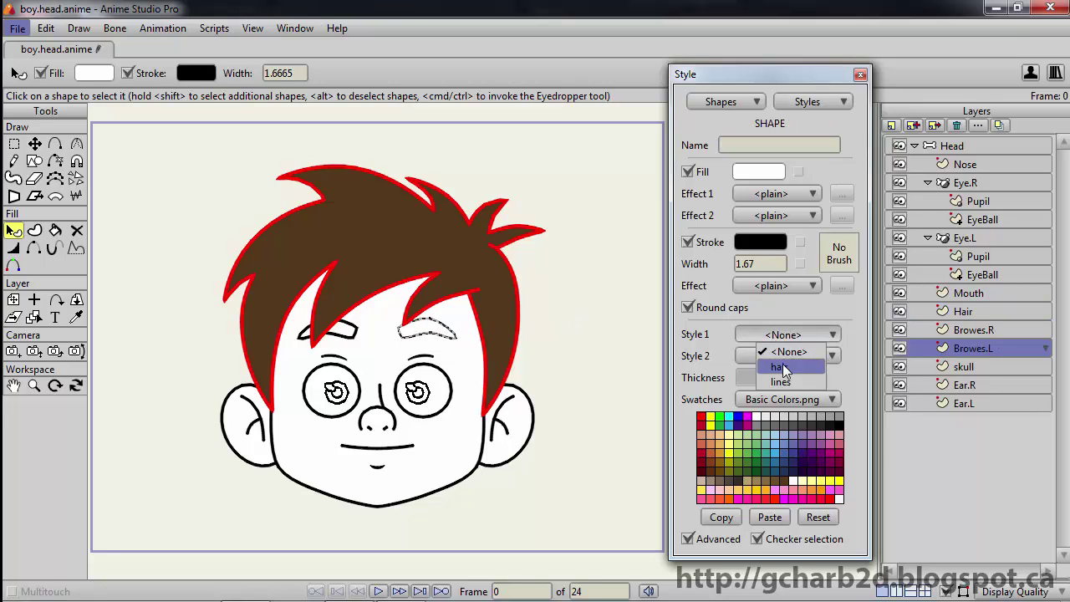
pyautogui.click(784, 368)
pyautogui.click(782, 359)
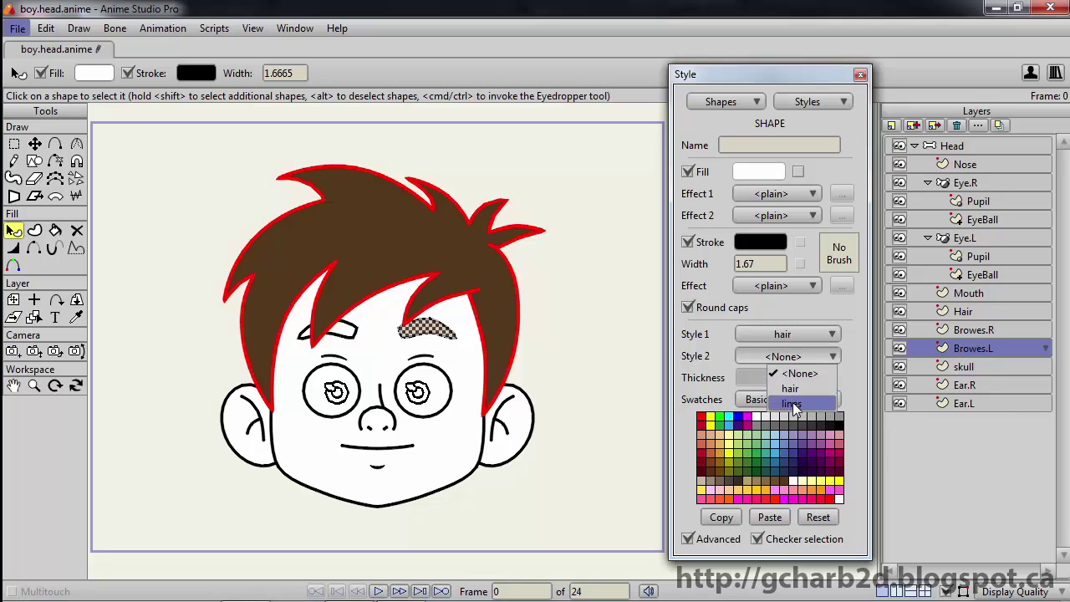
pyautogui.click(790, 403)
pyautogui.click(590, 343)
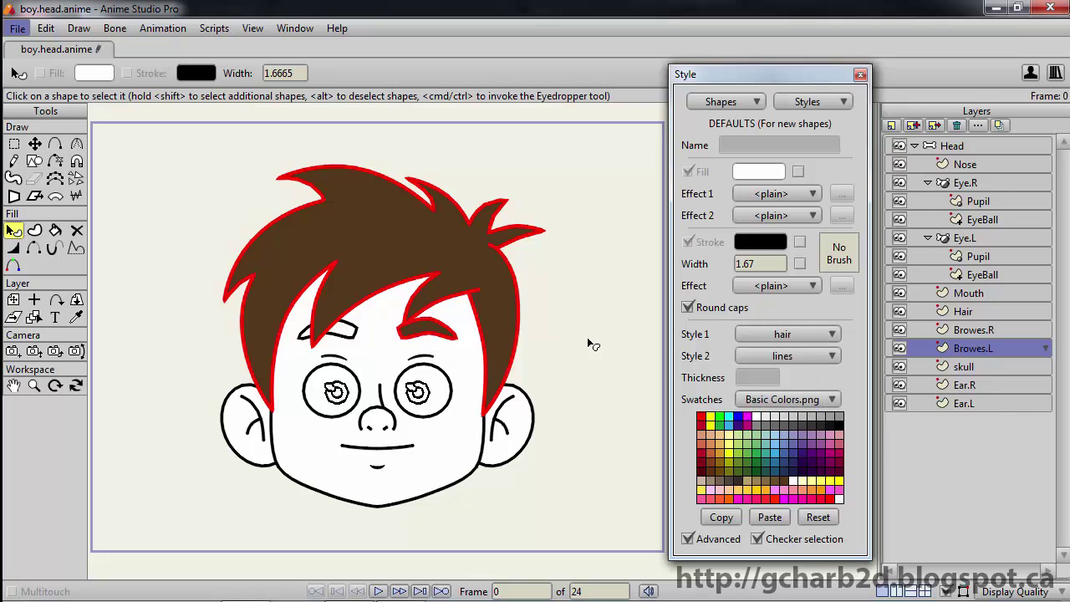
pyautogui.click(354, 334)
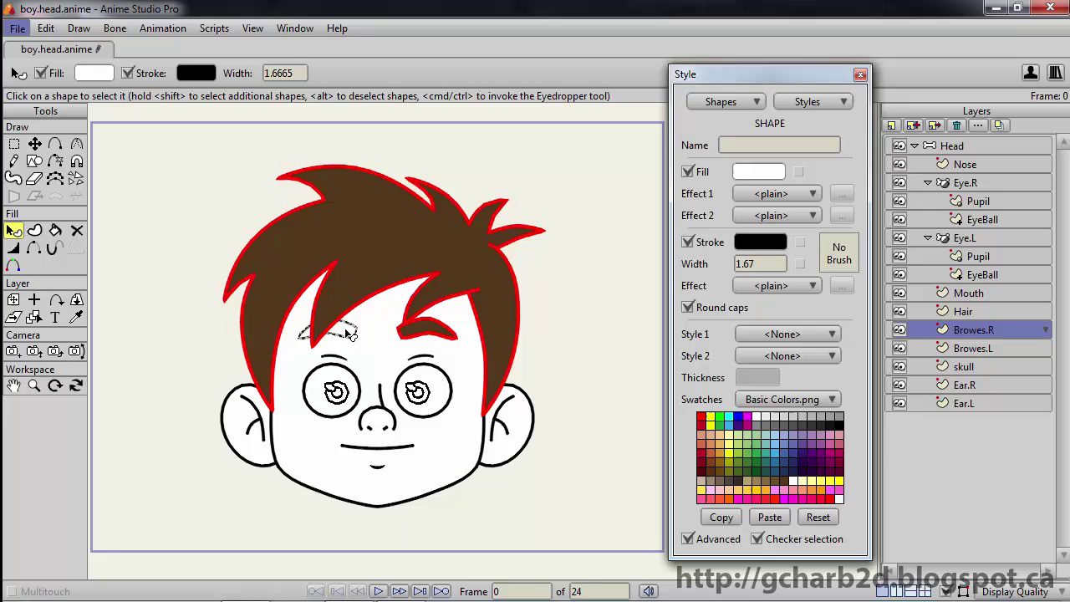
pyautogui.click(798, 333)
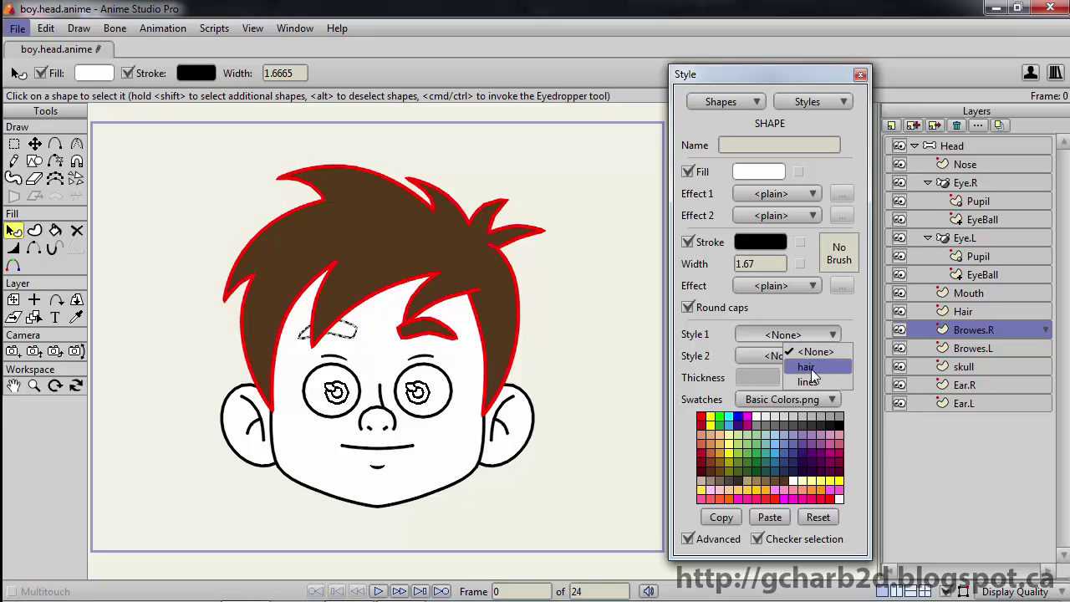
pyautogui.click(810, 369)
pyautogui.click(798, 355)
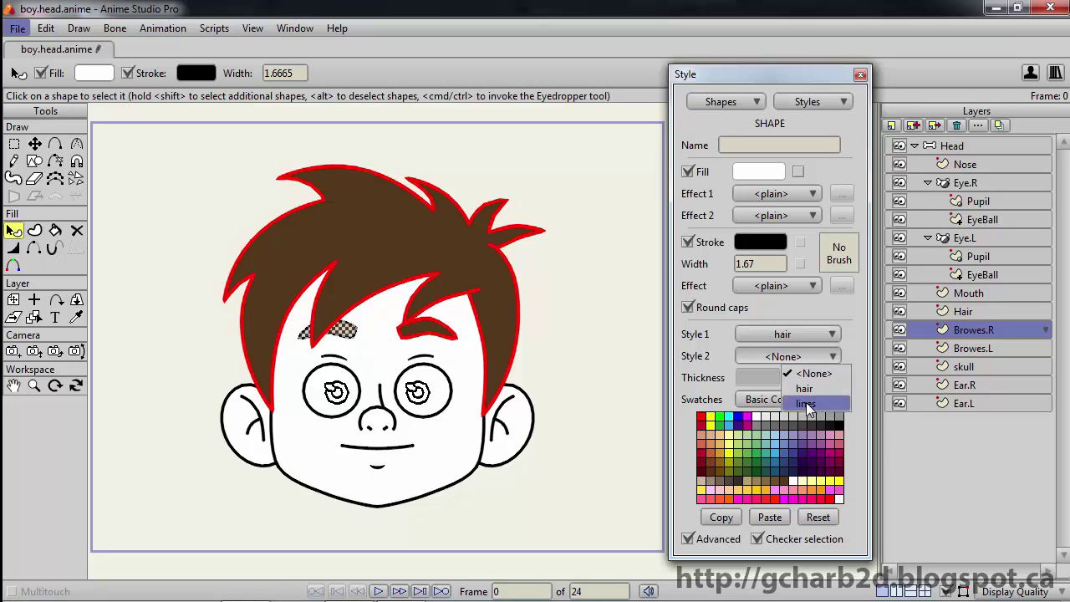
pyautogui.click(790, 404)
pyautogui.click(591, 316)
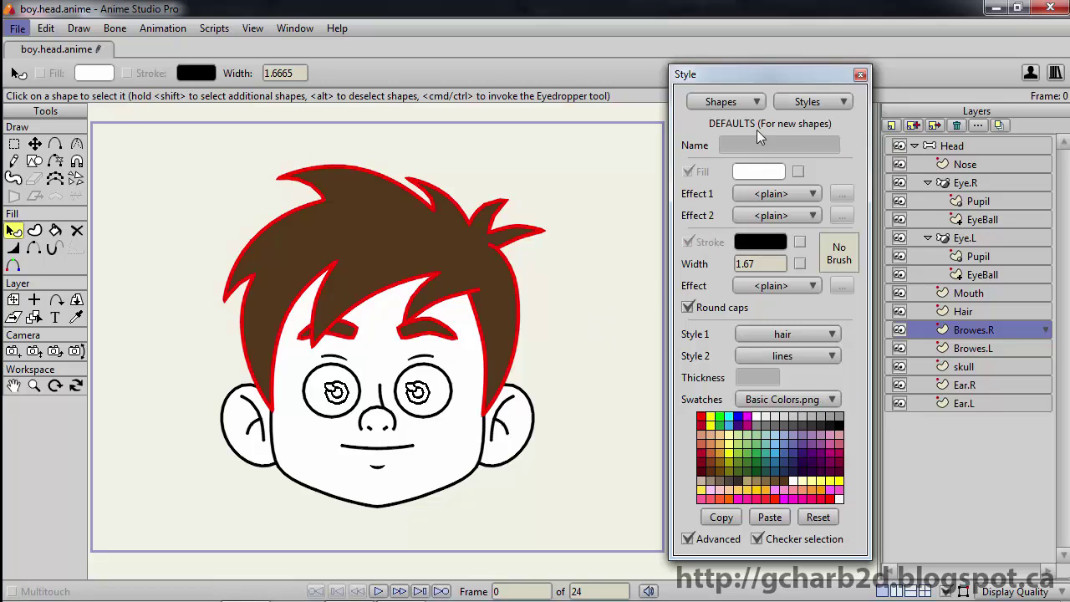
# Step: Create a style named 'skin' with a skin-tone fill from the Skin.png swatches
pyautogui.click(816, 101)
pyautogui.click(812, 117)
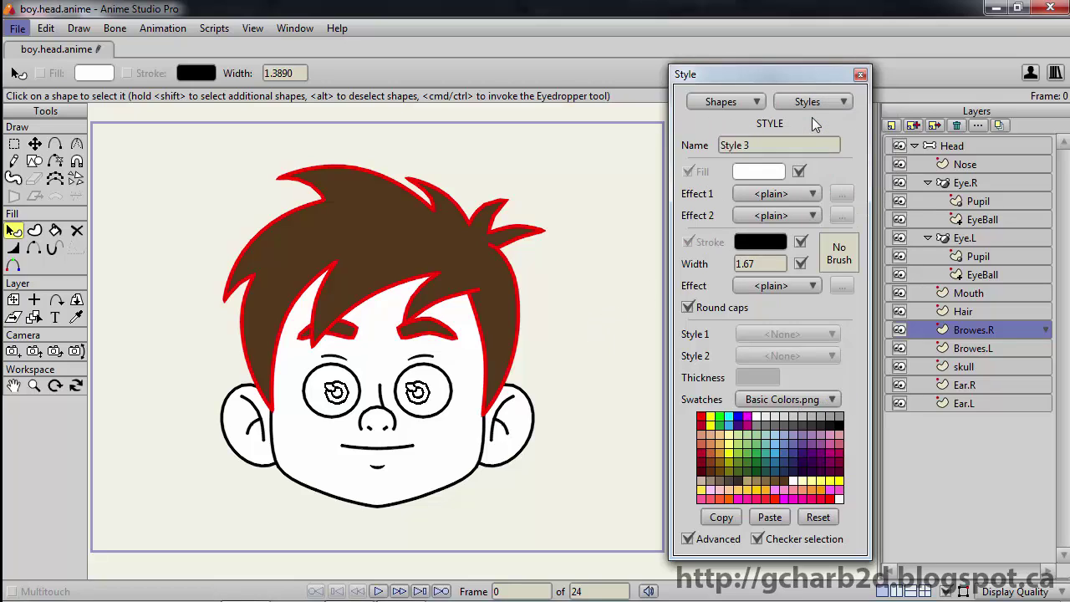
pyautogui.write('skin')
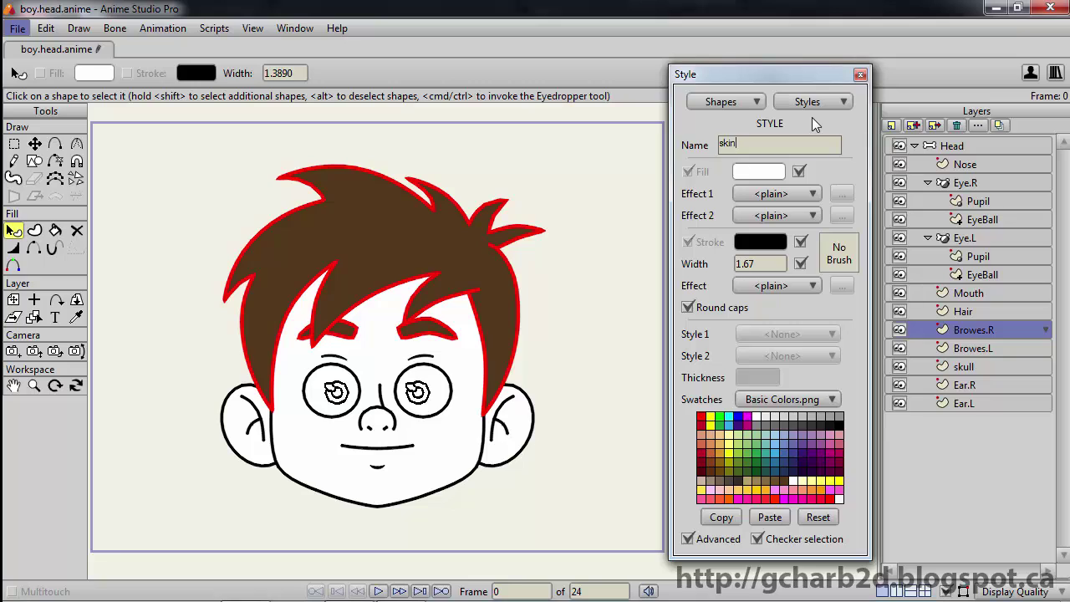
pyautogui.press('Return')
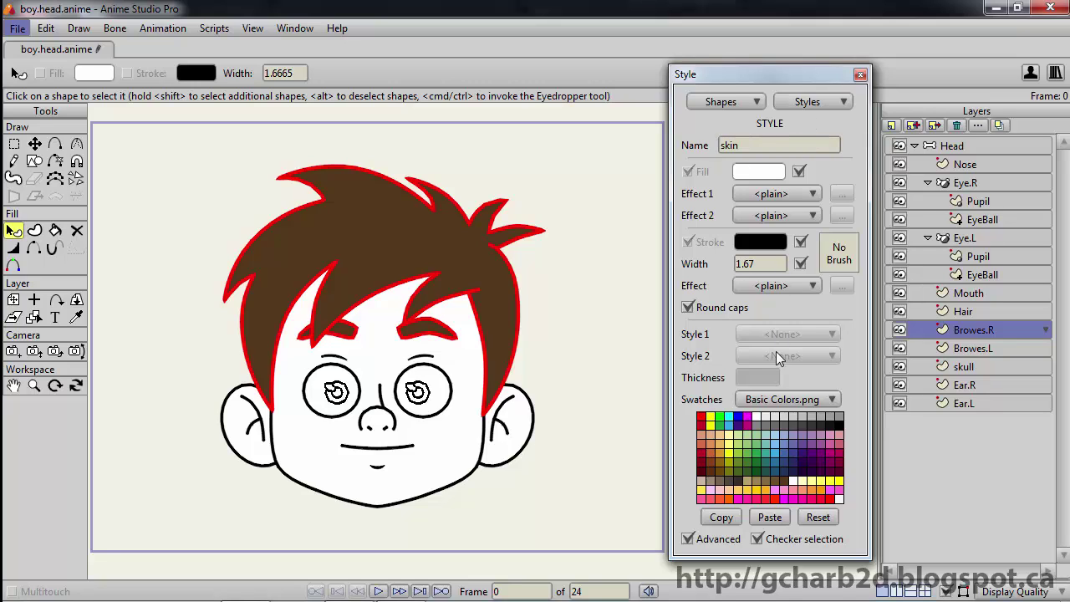
pyautogui.click(781, 398)
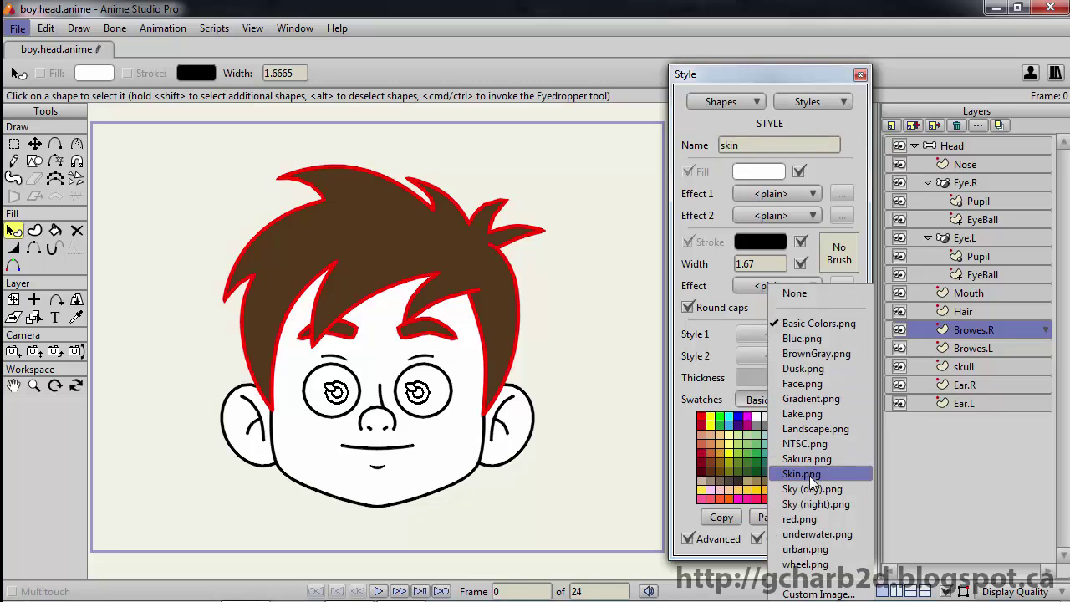
pyautogui.click(808, 473)
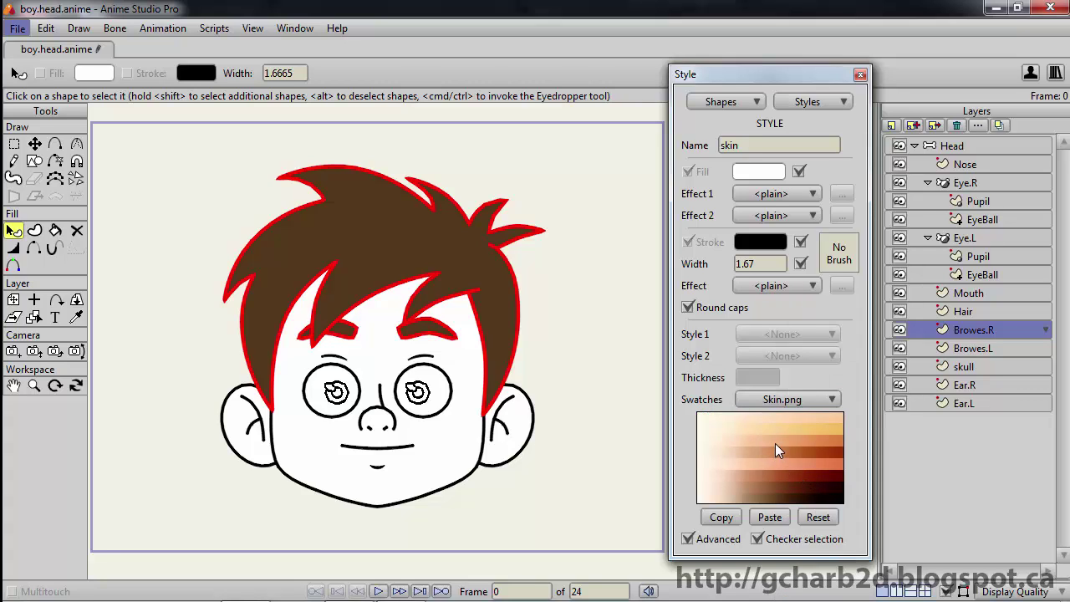
pyautogui.click(775, 470)
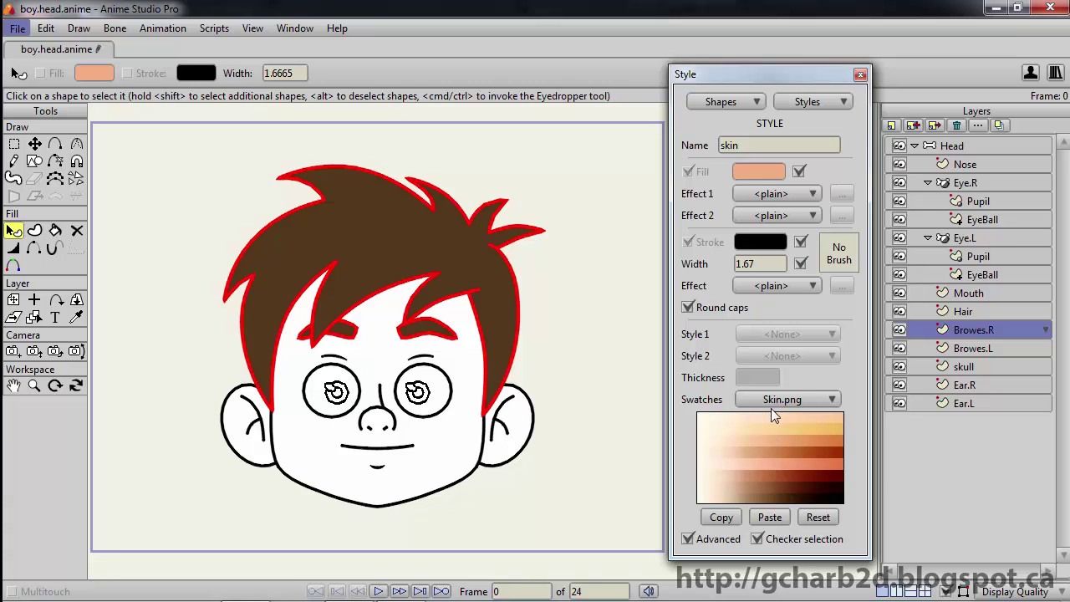
# Step: Set the skin style's width to 2, restore Basic Colors.png swatches, and uncheck Stroke and Width
pyautogui.moveTo(758, 263); pyautogui.dragTo(727, 258)
pyautogui.write('2')
pyautogui.click(790, 401)
pyautogui.click(807, 324)
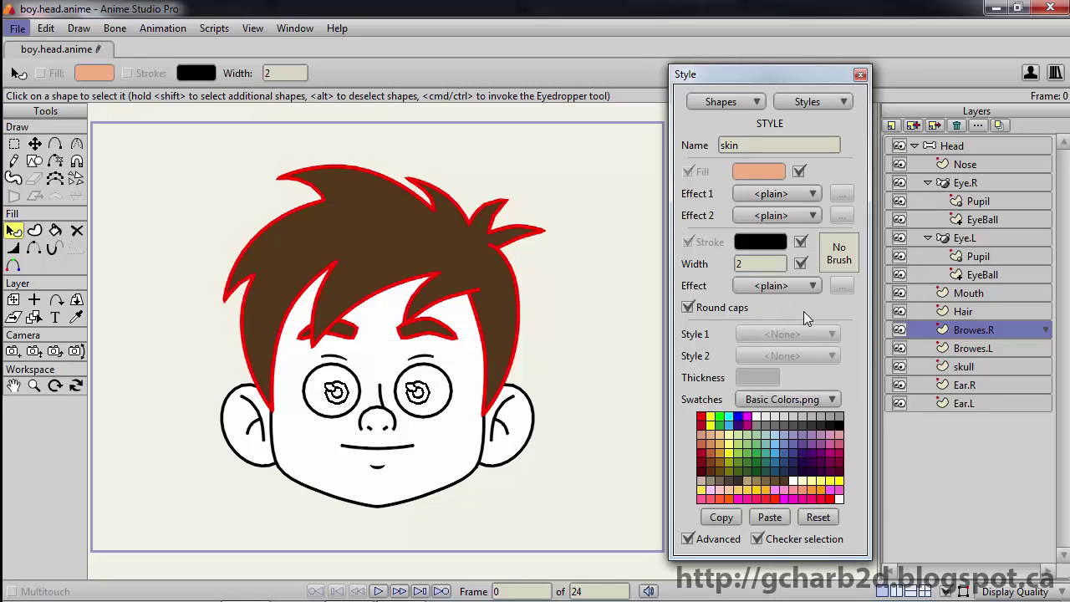
pyautogui.click(800, 242)
pyautogui.click(800, 263)
# Step: Apply the skin style to the face shape on the skull layer
pyautogui.keyDown('ctrl'); pyautogui.keyDown('alt'); pyautogui.click(466, 420); pyautogui.keyUp('alt'); pyautogui.keyUp('ctrl')
pyautogui.click(466, 420)
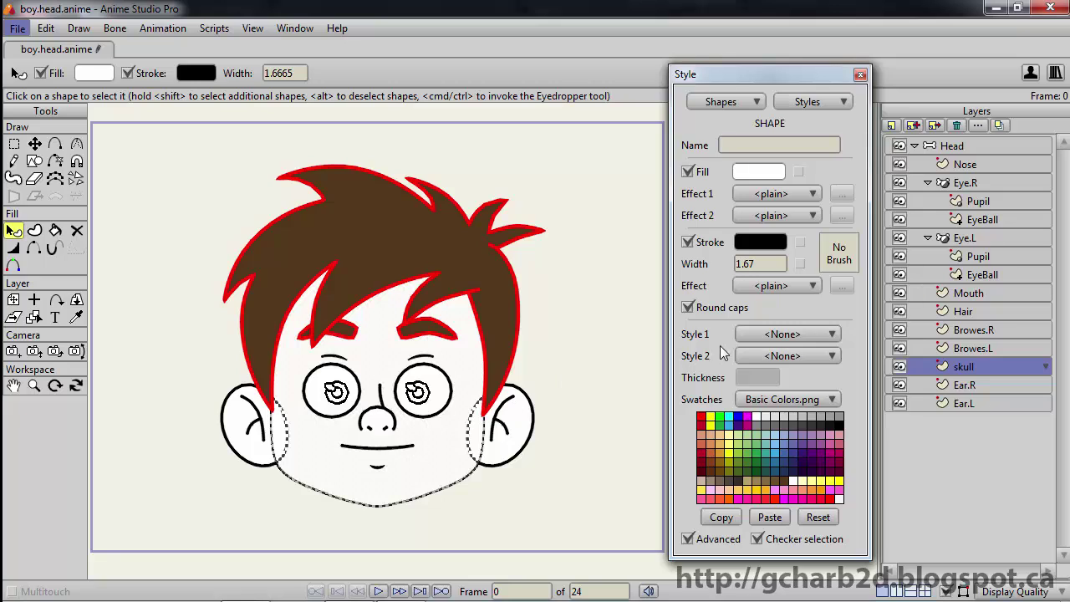
pyautogui.click(772, 332)
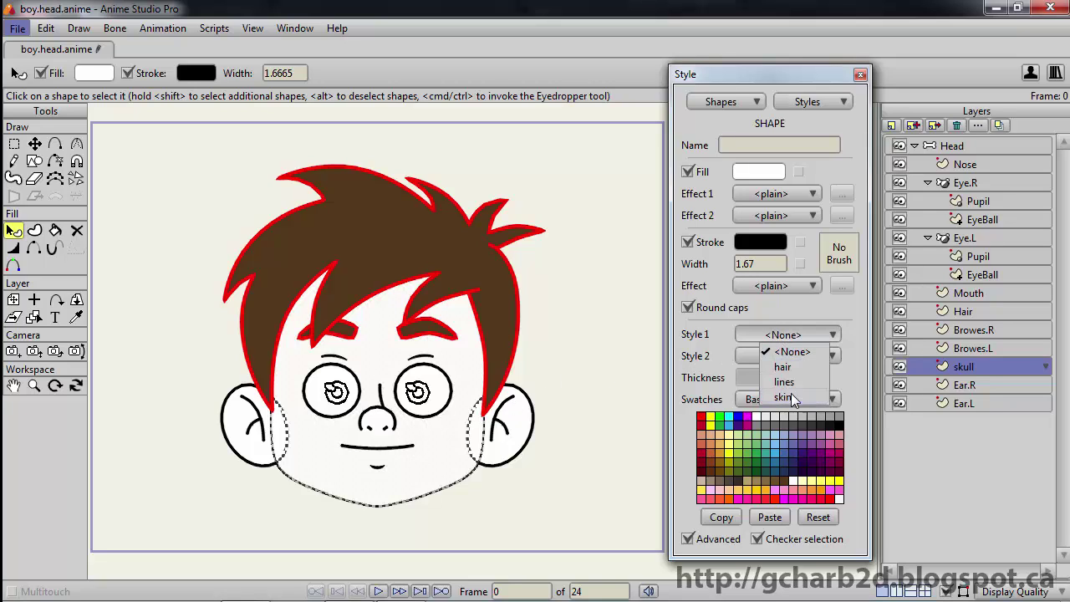
pyautogui.click(790, 394)
pyautogui.click(799, 355)
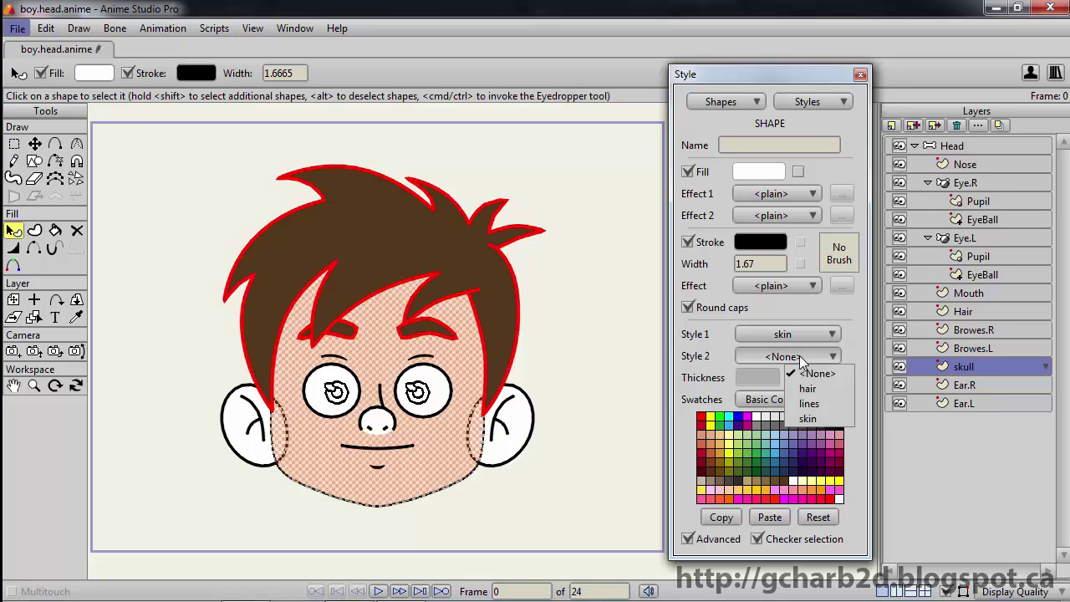
pyautogui.click(806, 418)
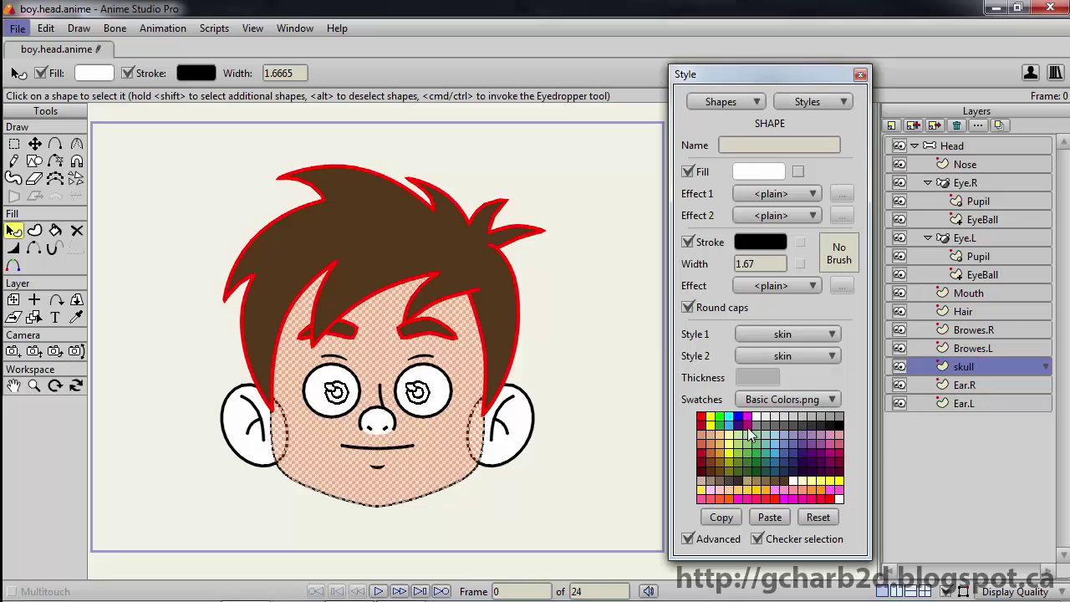
# Step: Give both ears (Ear.L and Ear.R) skin as Style 1 and lines as Style 2
pyautogui.click(526, 423)
pyautogui.click(794, 334)
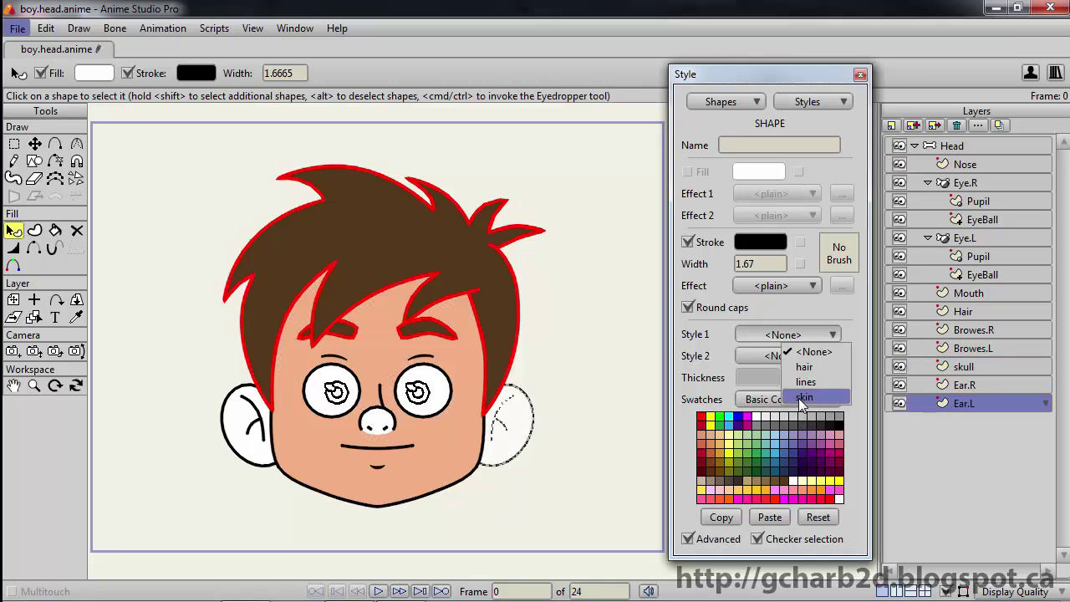
pyautogui.click(799, 396)
pyautogui.click(780, 355)
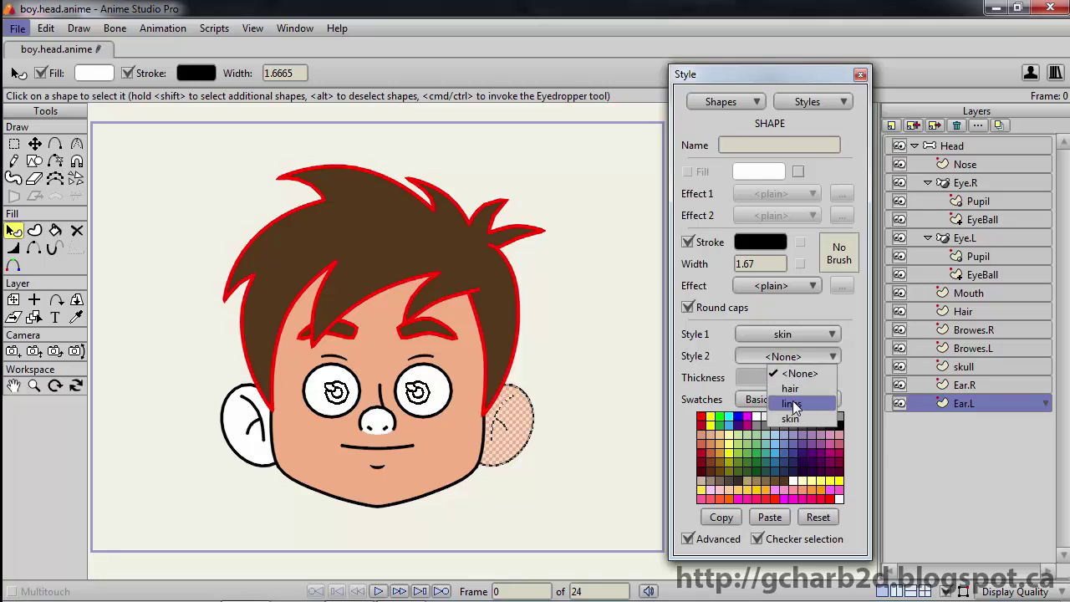
pyautogui.click(800, 404)
pyautogui.click(248, 417)
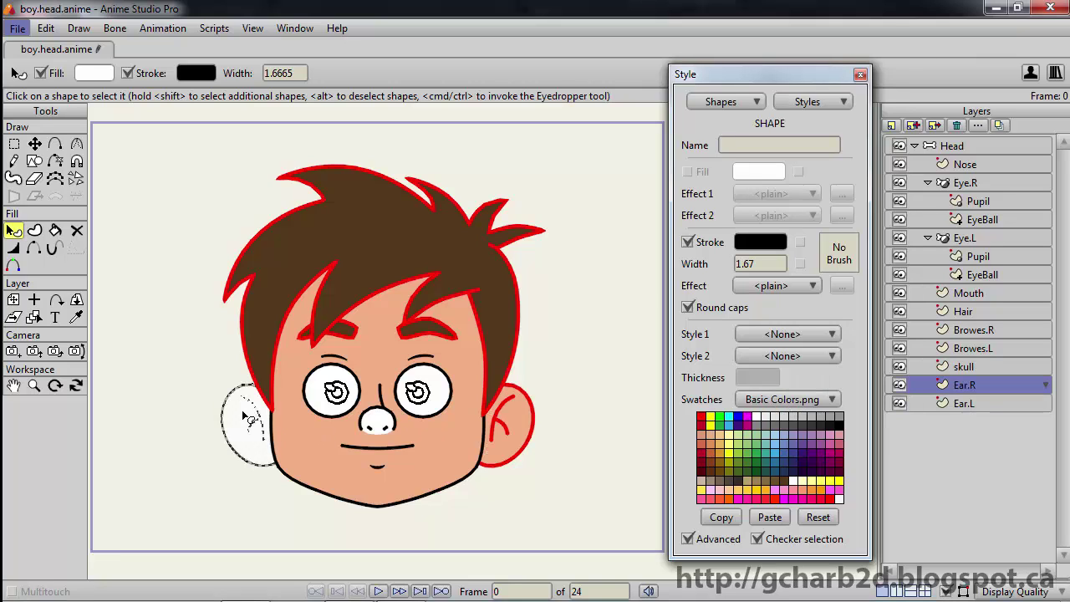
pyautogui.click(770, 336)
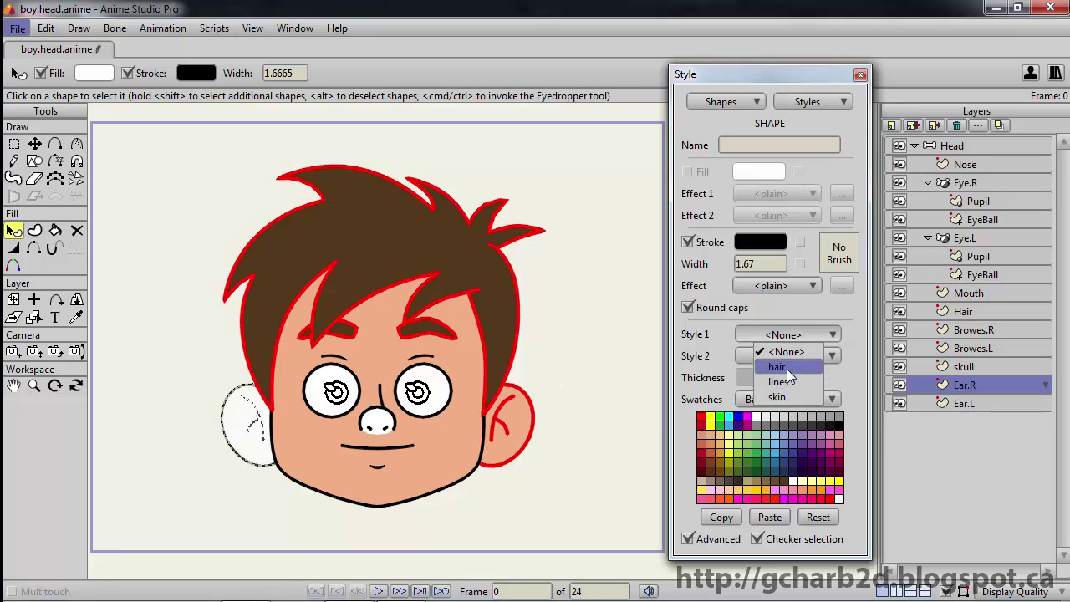
pyautogui.click(785, 397)
pyautogui.click(790, 357)
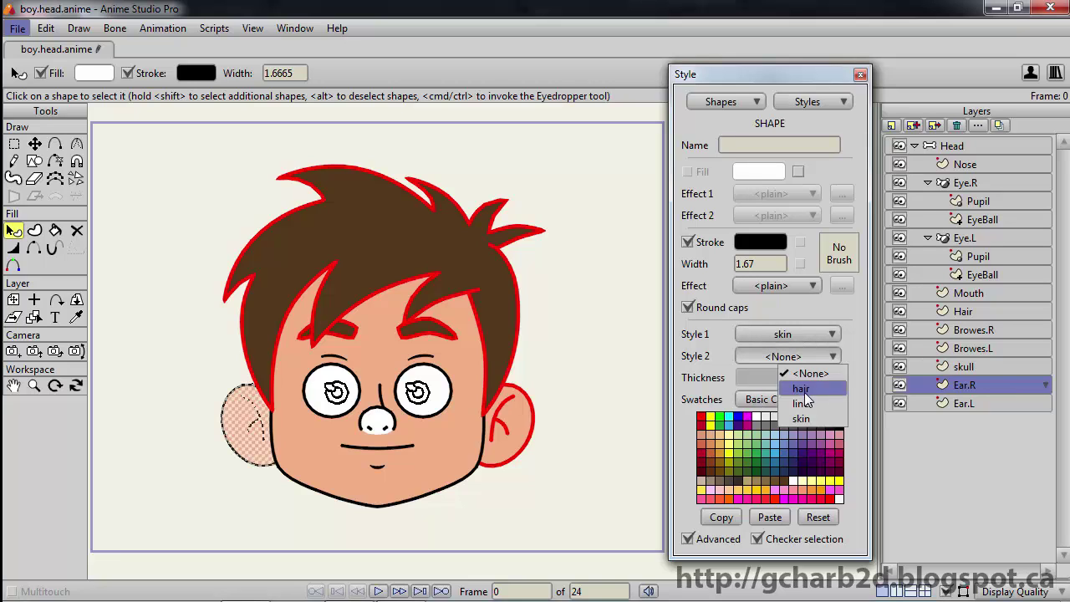
pyautogui.click(799, 403)
# Step: Give the nose shapes skin as Style 1 and lines as Style 2
pyautogui.click(378, 424)
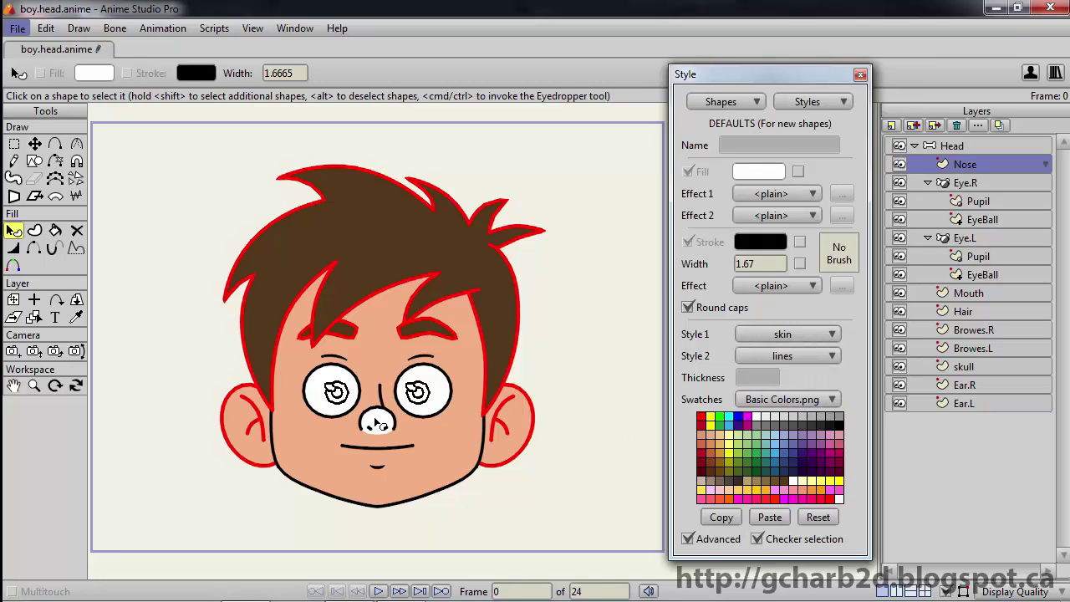
pyautogui.click(378, 422)
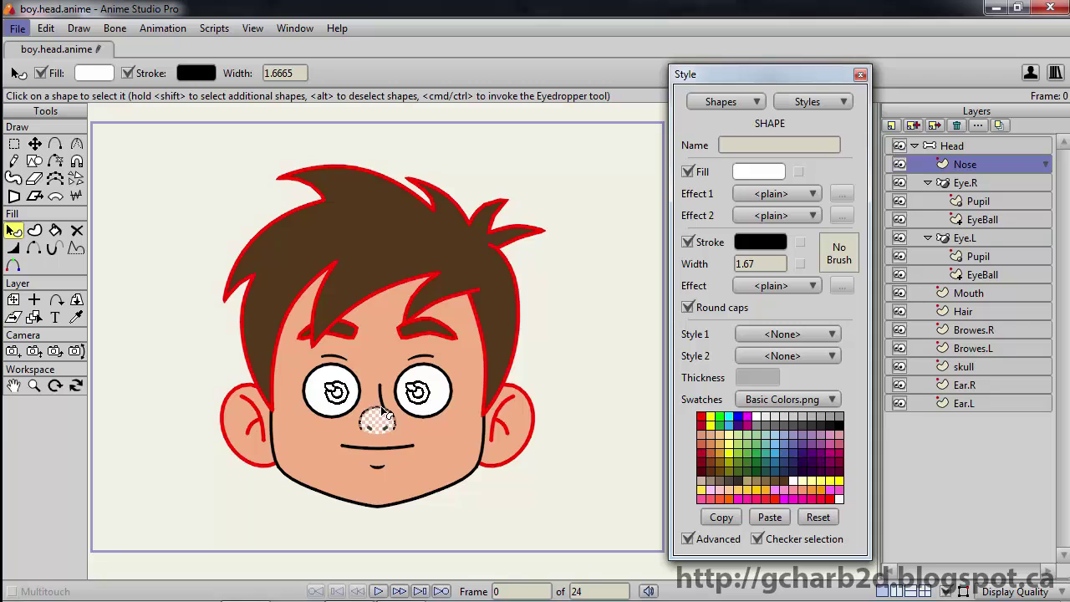
pyautogui.click(383, 408)
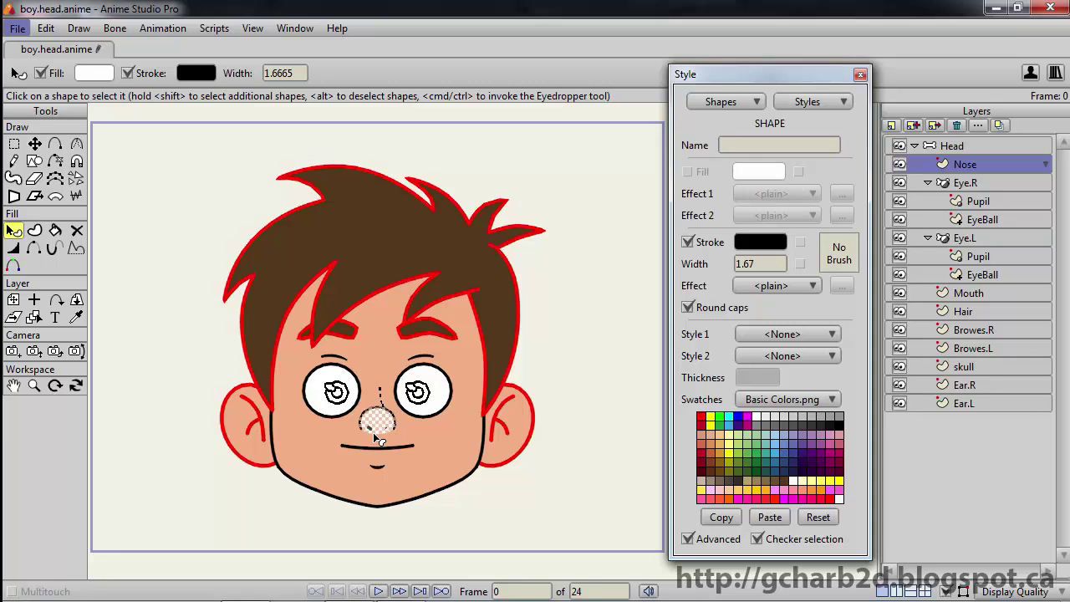
pyautogui.click(745, 336)
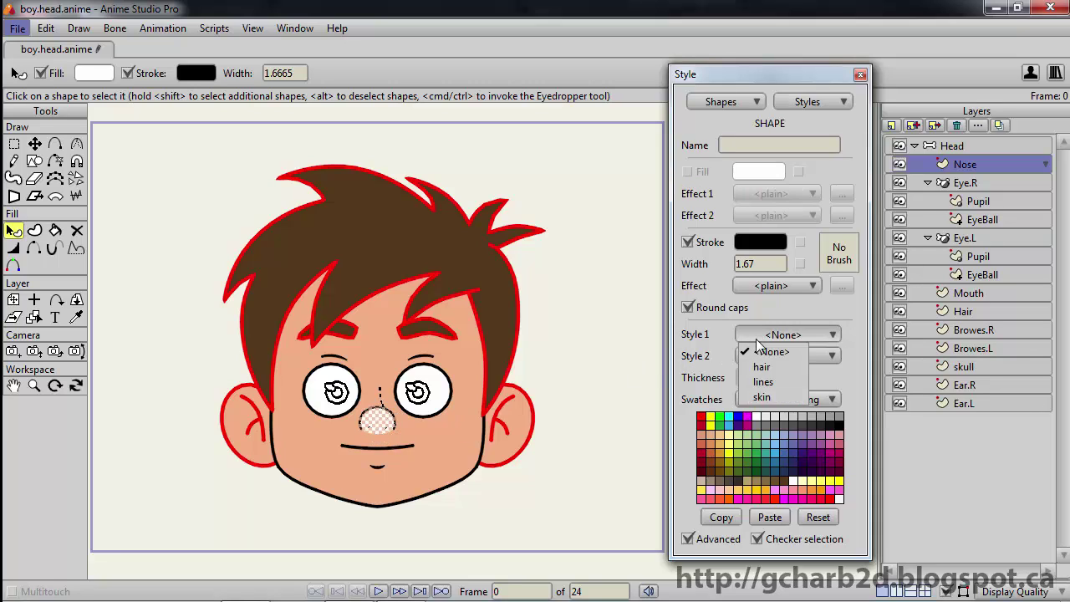
pyautogui.click(760, 394)
pyautogui.click(776, 356)
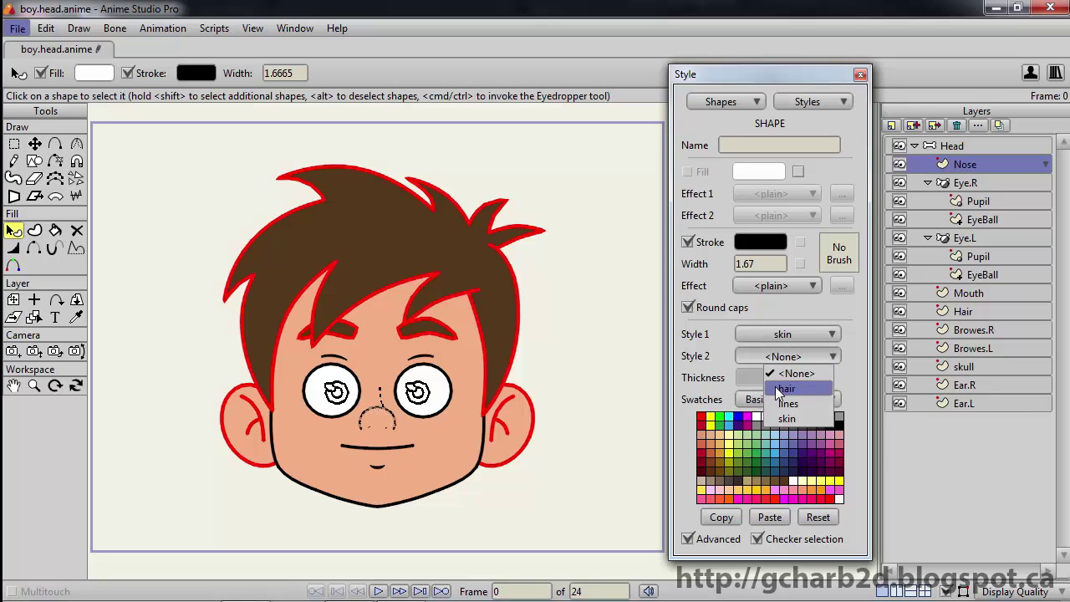
pyautogui.click(787, 405)
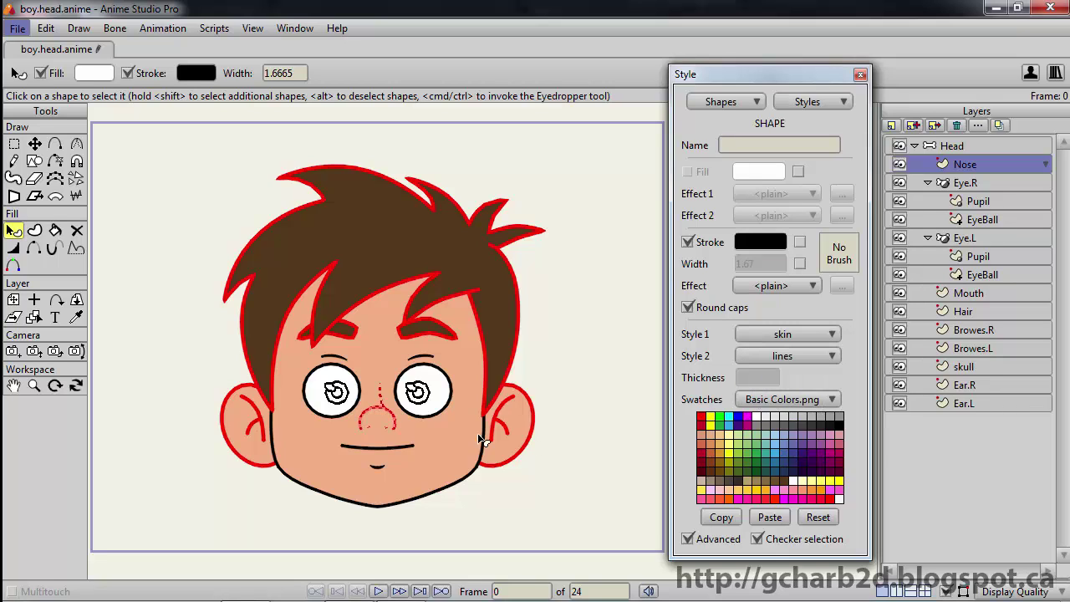
# Step: Assign the lines style to the mouth stroke on the Mouth layer
pyautogui.keyDown('ctrl'); pyautogui.keyDown('alt'); pyautogui.click(382, 447); pyautogui.keyUp('alt'); pyautogui.keyUp('ctrl')
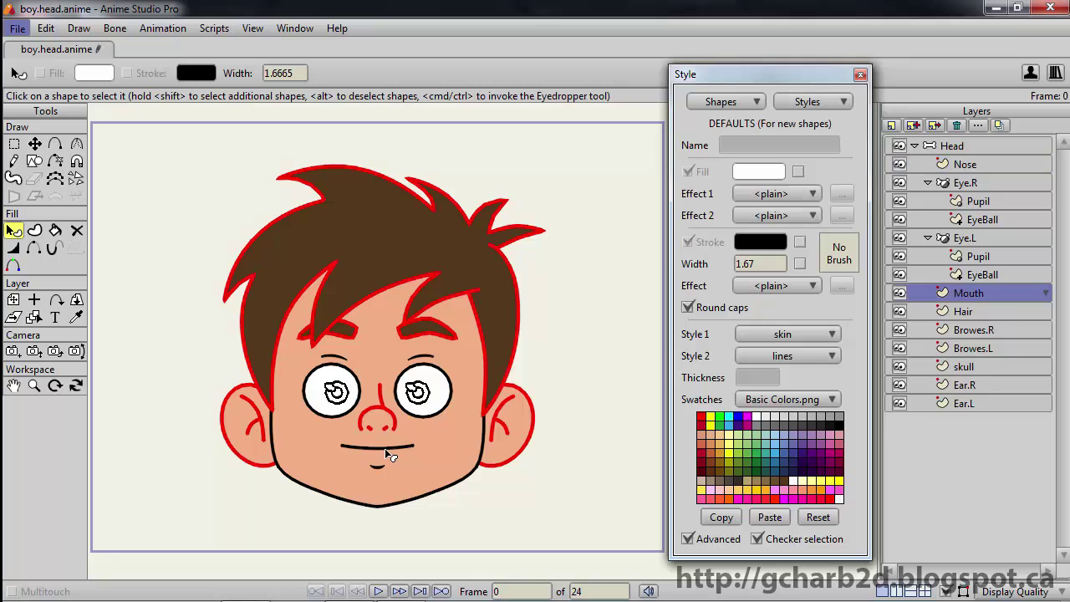
pyautogui.click(384, 448)
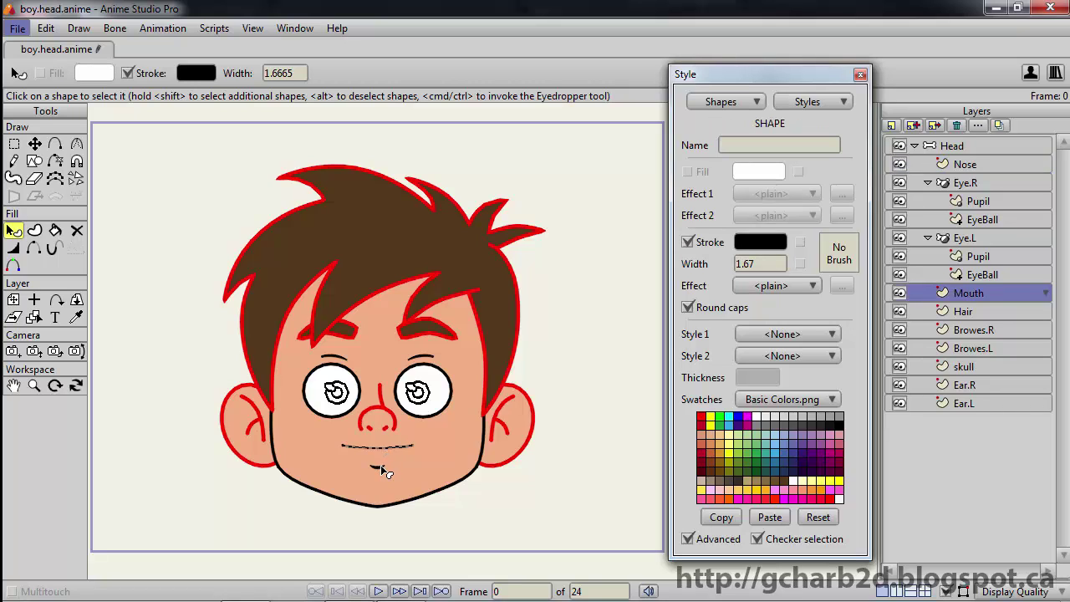
pyautogui.click(764, 337)
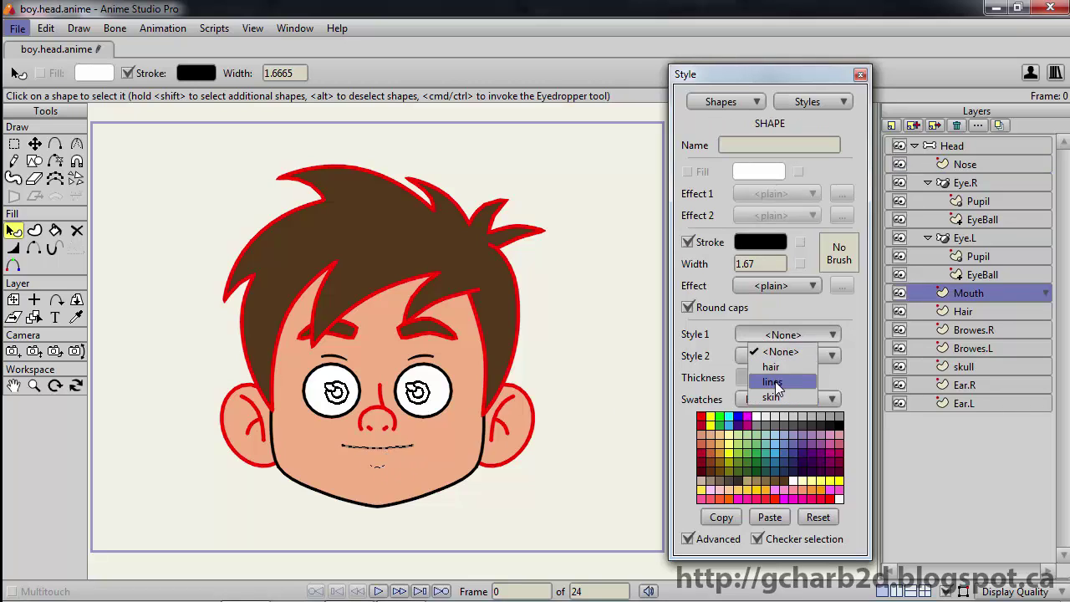
pyautogui.click(775, 384)
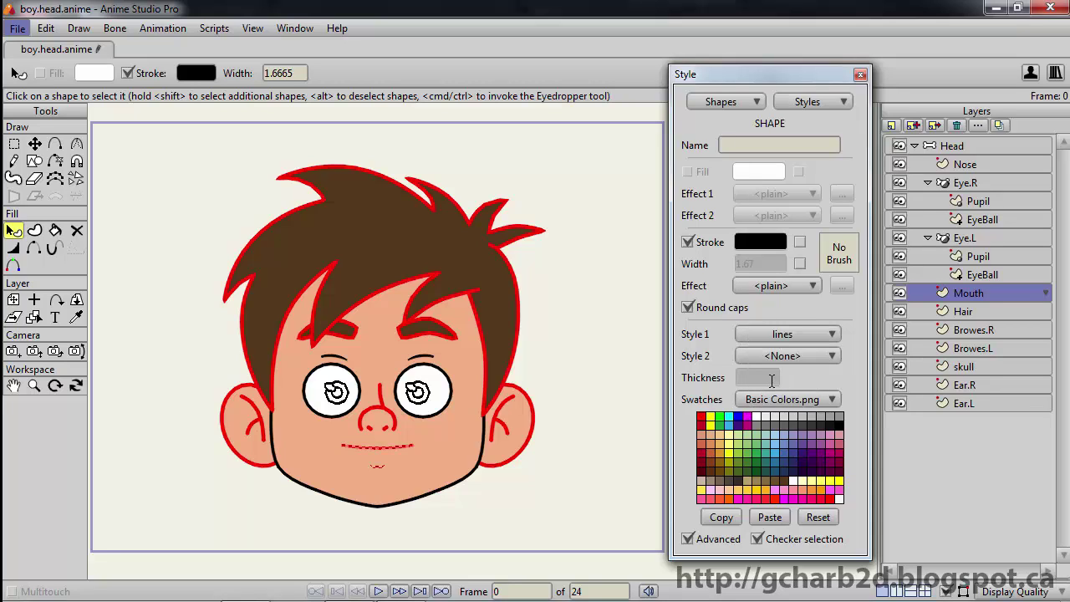
pyautogui.click(459, 437)
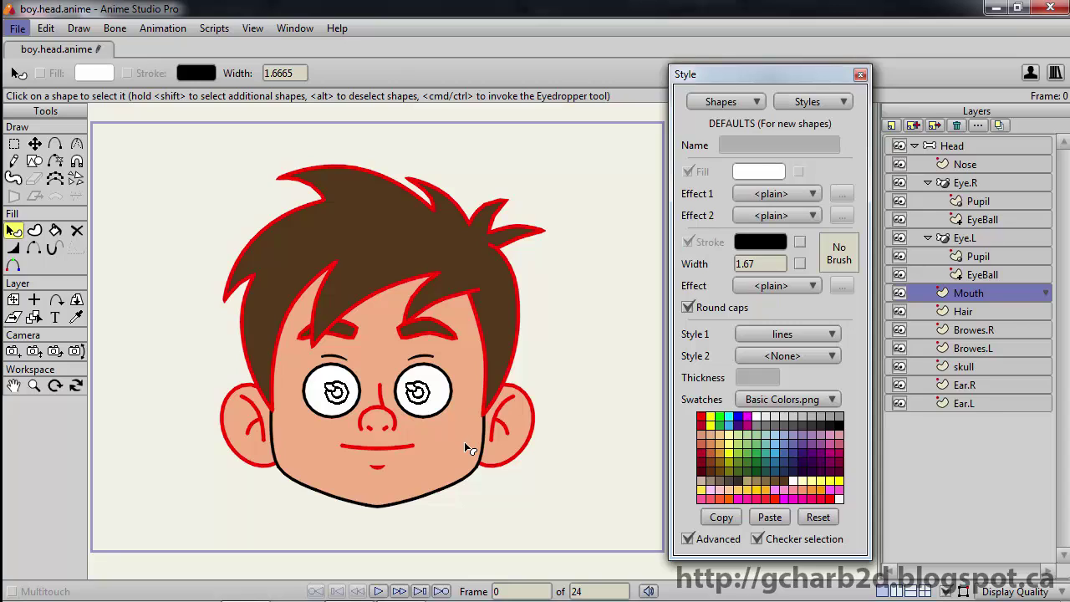
# Step: Set the face's Style 2 to lines so its outline turns red
pyautogui.click(464, 441)
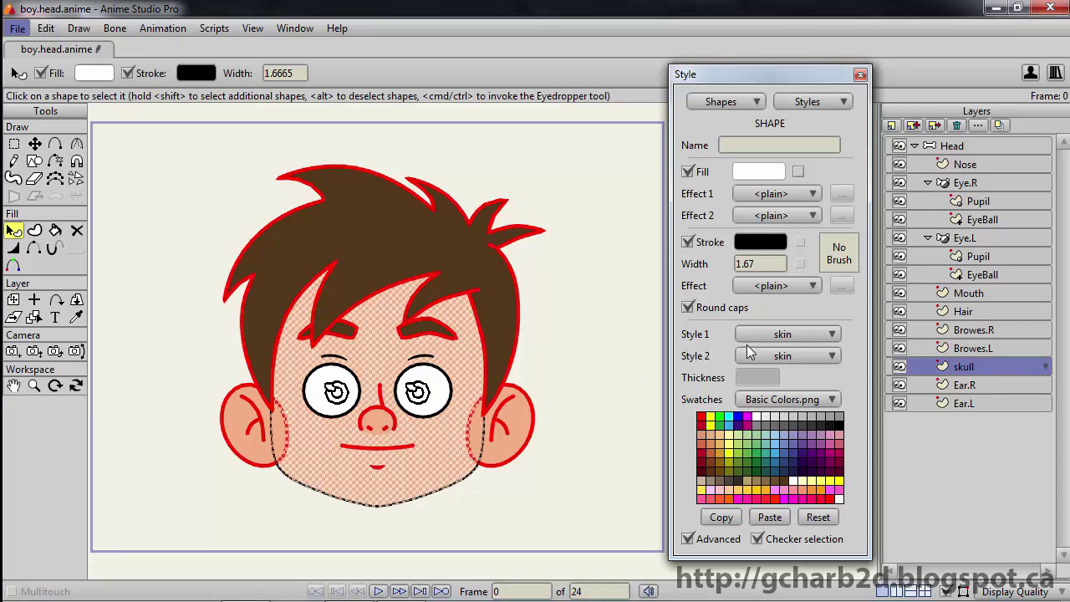
pyautogui.click(786, 355)
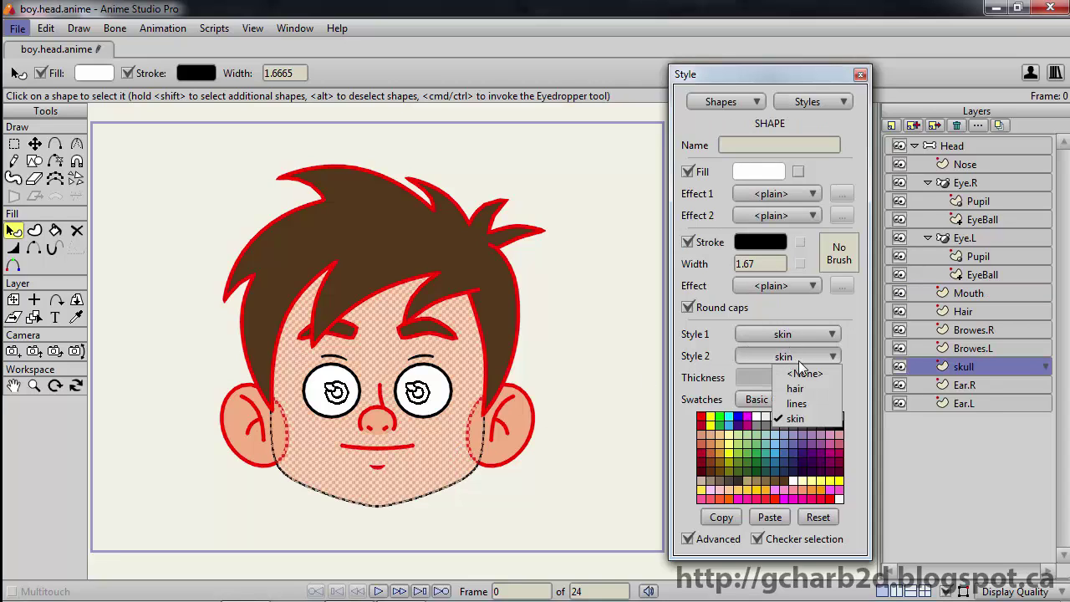
pyautogui.click(808, 402)
pyautogui.click(590, 369)
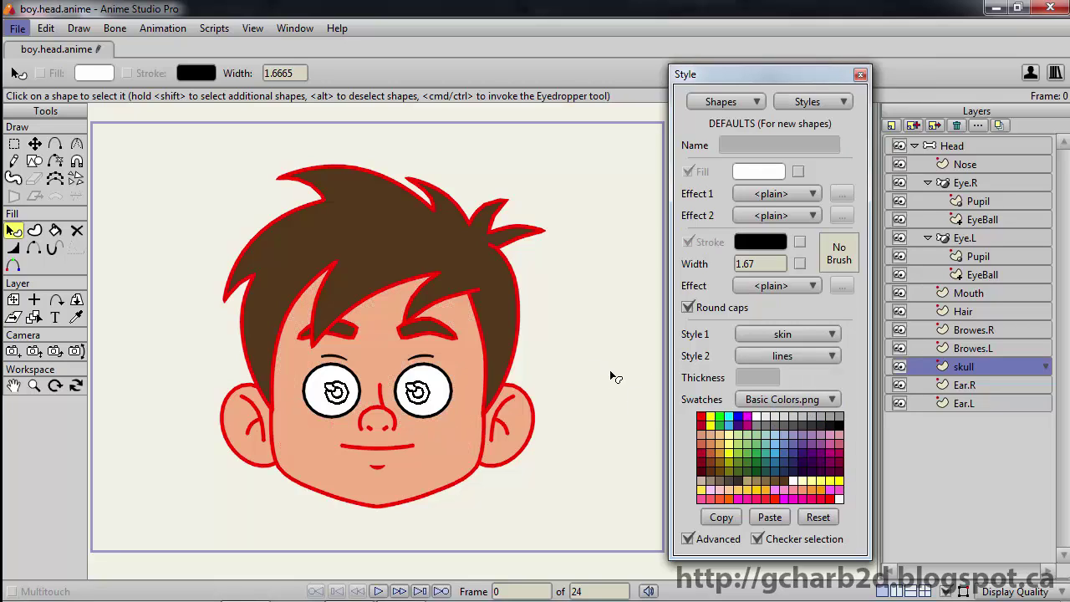
# Step: Assign the lines style to the eyelid strokes above both eyes
pyautogui.keyDown('ctrl'); pyautogui.keyDown('alt'); pyautogui.click(436, 381); pyautogui.keyUp('alt'); pyautogui.keyUp('ctrl')
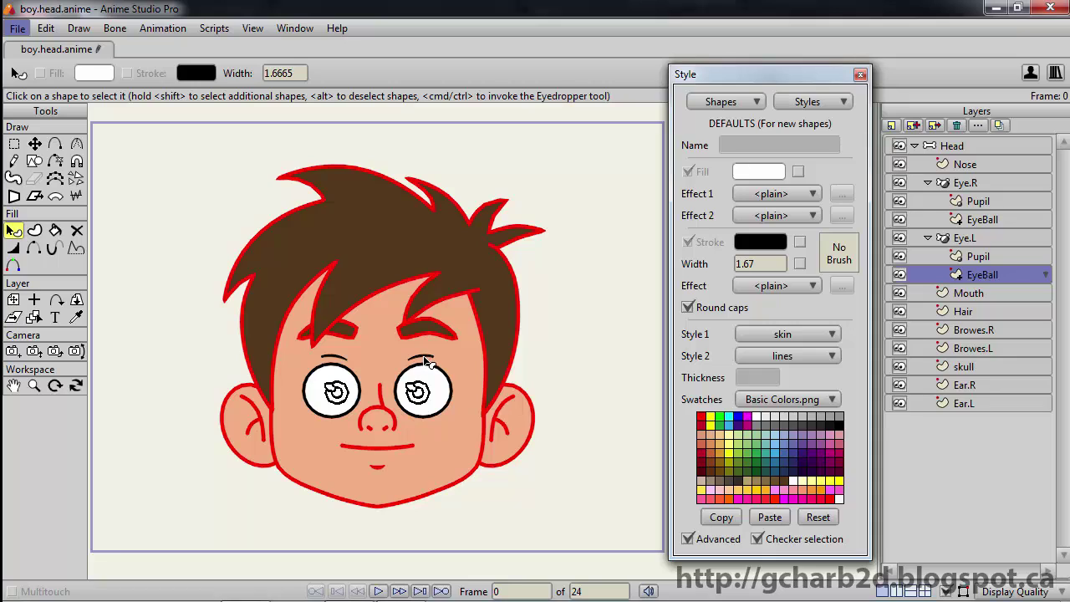
pyautogui.click(423, 358)
pyautogui.click(797, 336)
pyautogui.click(809, 385)
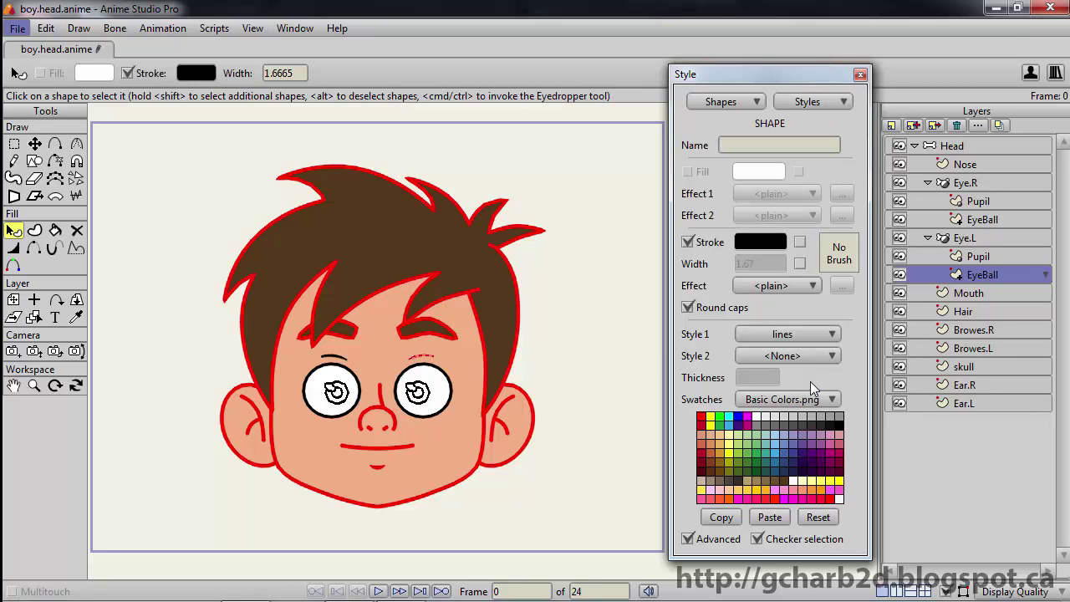
pyautogui.click(339, 359)
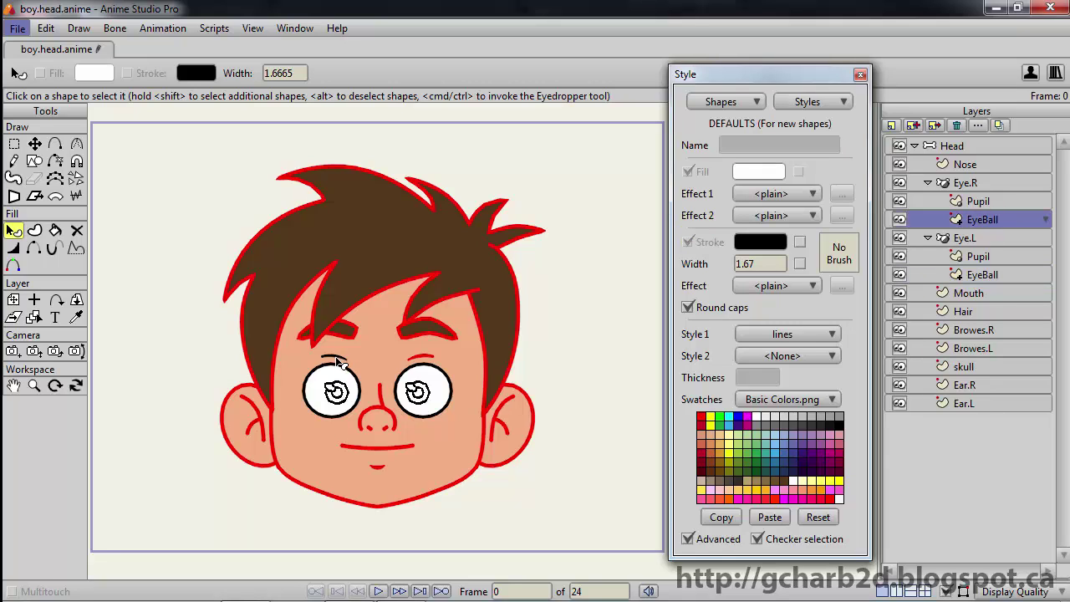
pyautogui.click(790, 336)
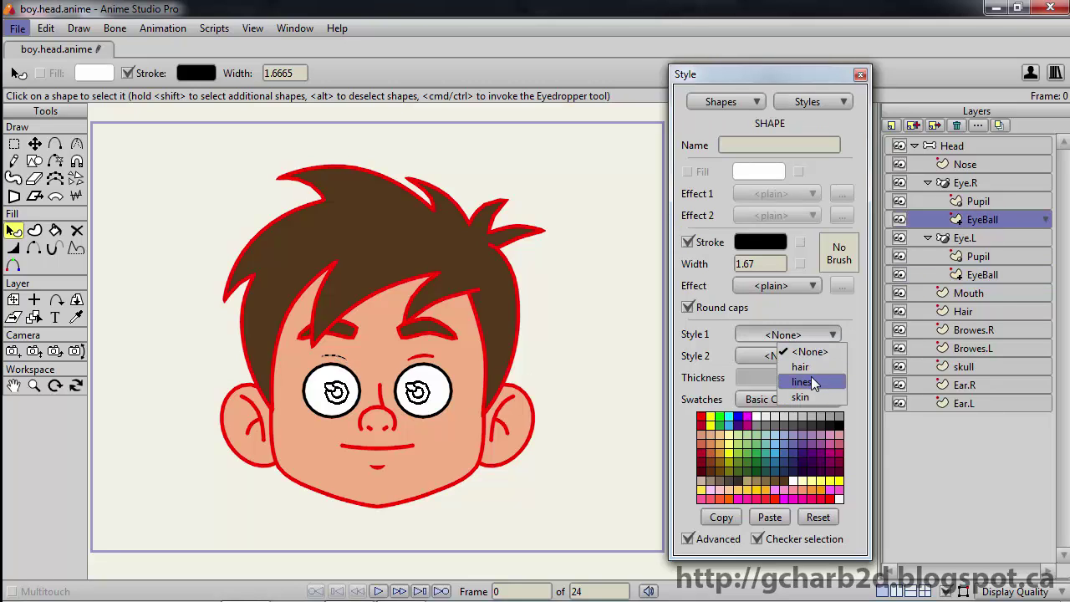
pyautogui.click(804, 382)
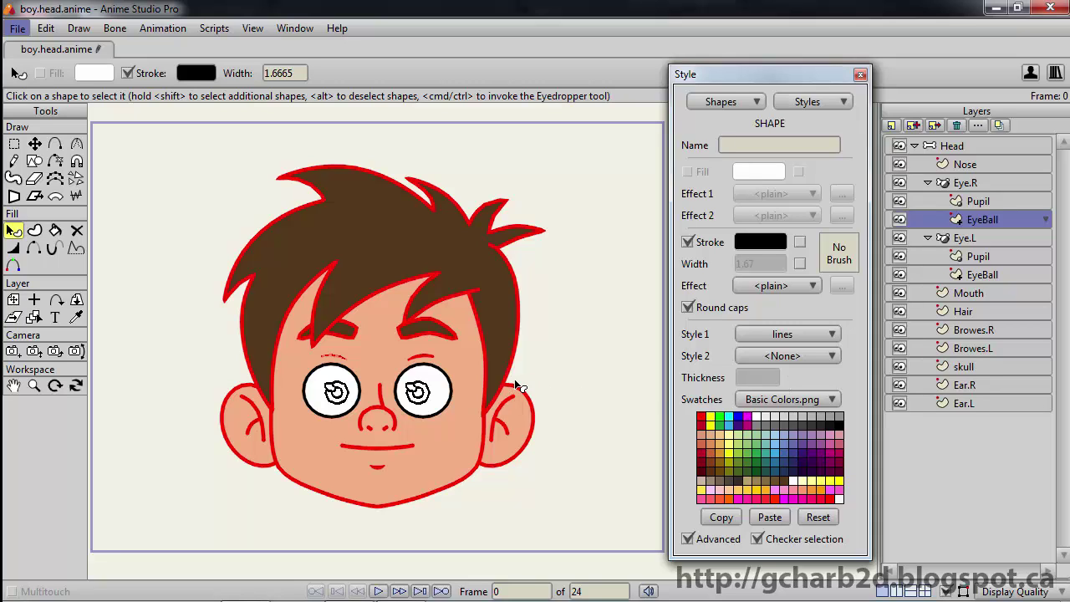
pyautogui.click(581, 360)
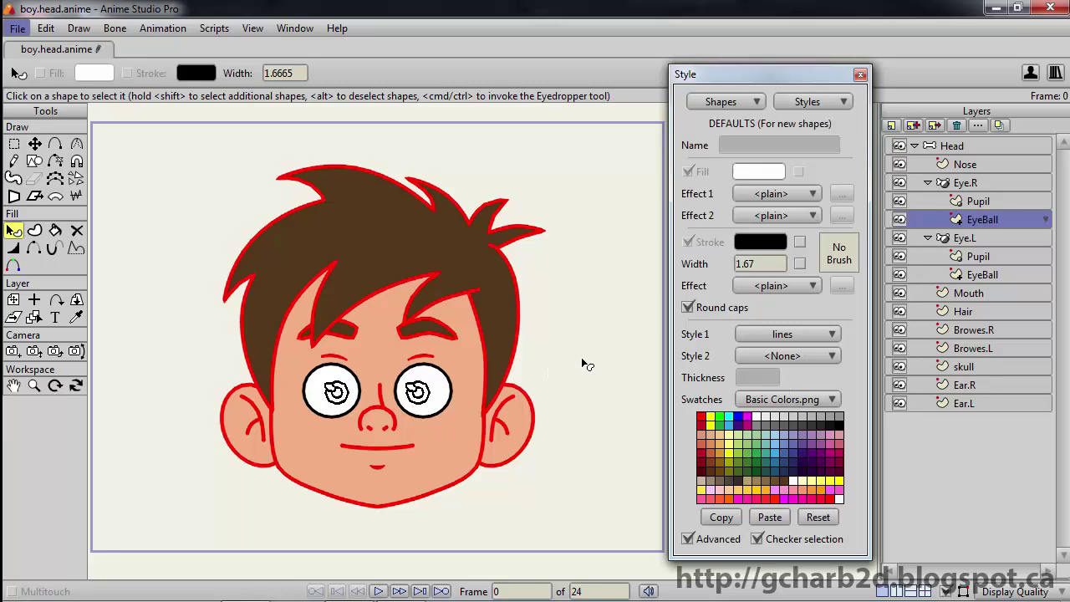
# Step: Create a new style named 'eyes.white' with a white fill and stroke width 1
pyautogui.scroll(5, 581, 357)
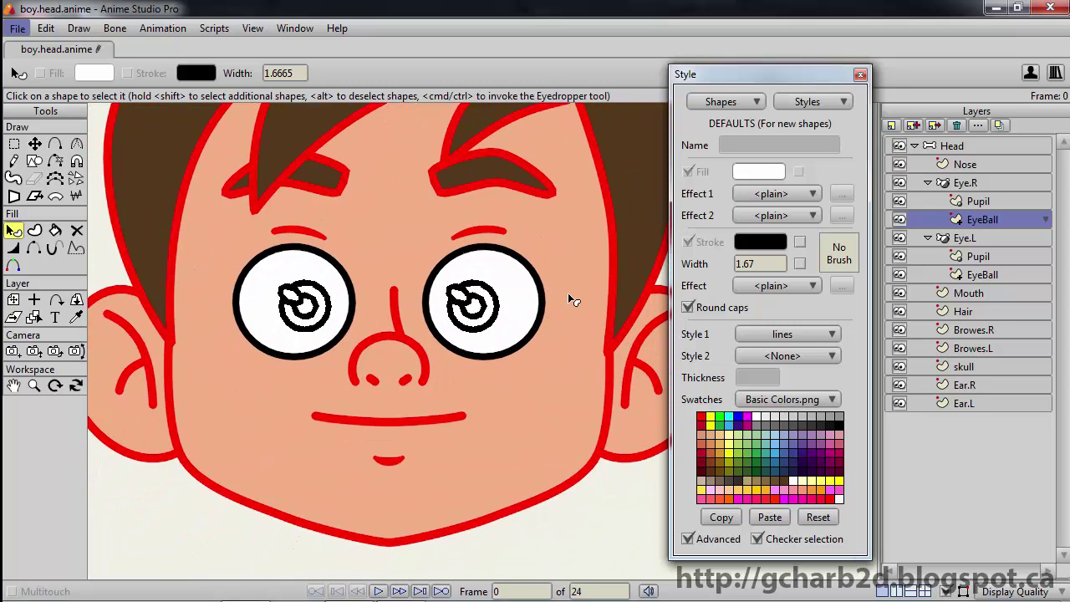
pyautogui.click(807, 102)
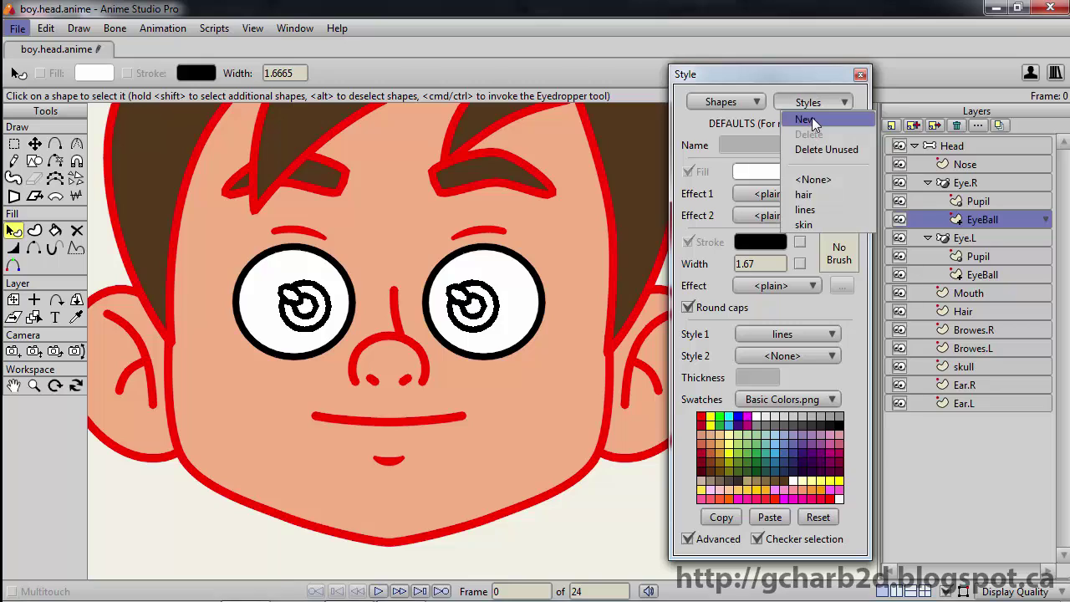
pyautogui.click(812, 117)
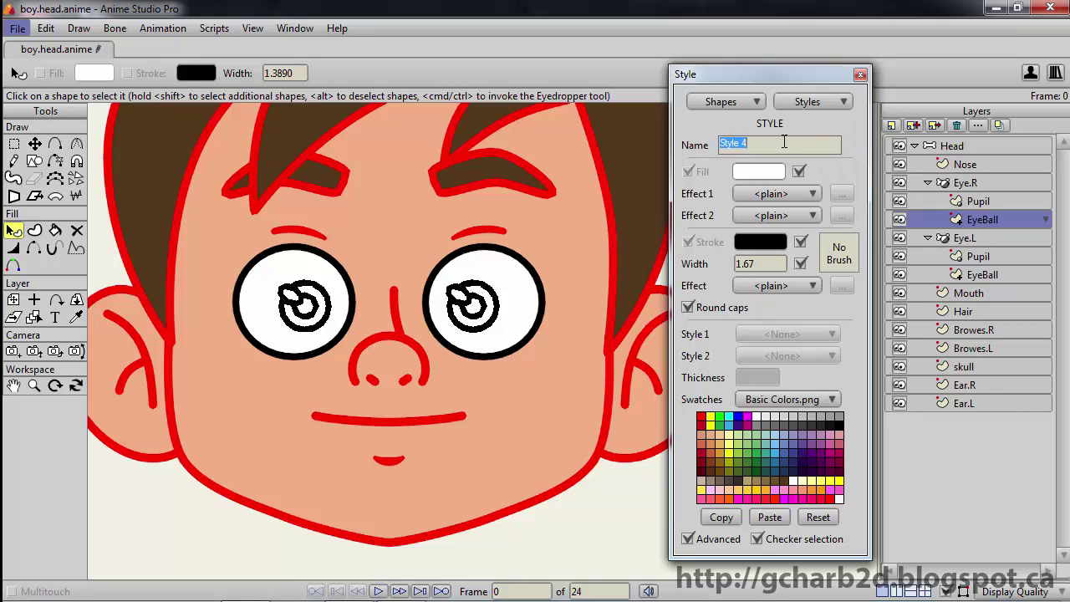
pyautogui.write('e')
pyautogui.write('yes.white')
pyautogui.press('Return')
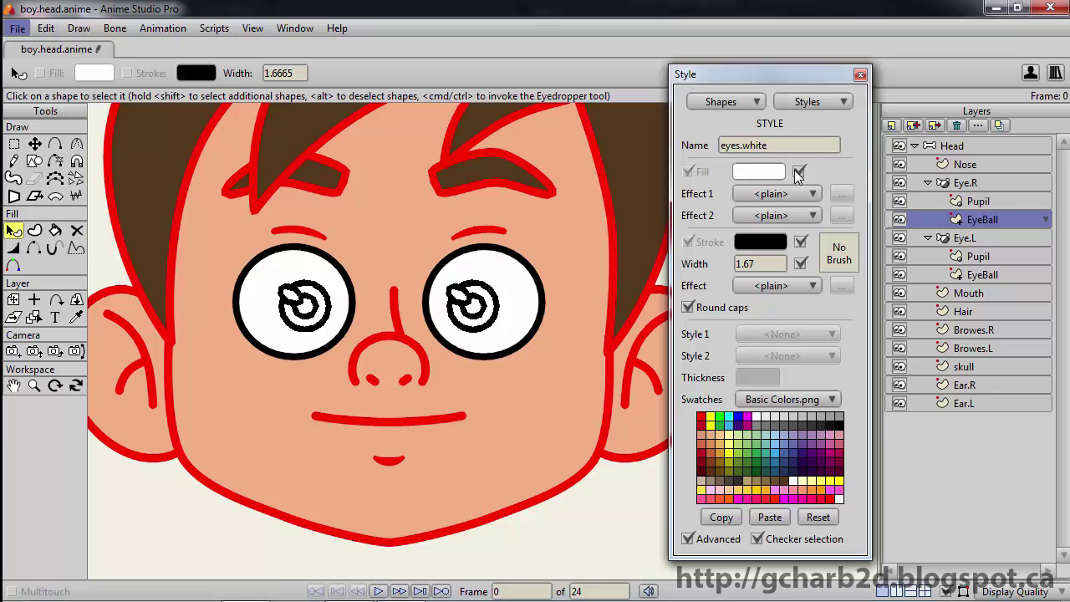
pyautogui.click(762, 264)
pyautogui.write('1')
pyautogui.press('Return')
# Step: Set Style 1 to eyes.white for the eyeballs on the Eye.L and Eye.R layers
pyautogui.keyDown('ctrl'); pyautogui.keyDown('alt'); pyautogui.click(528, 305); pyautogui.keyUp('alt'); pyautogui.keyUp('ctrl')
pyautogui.click(528, 305)
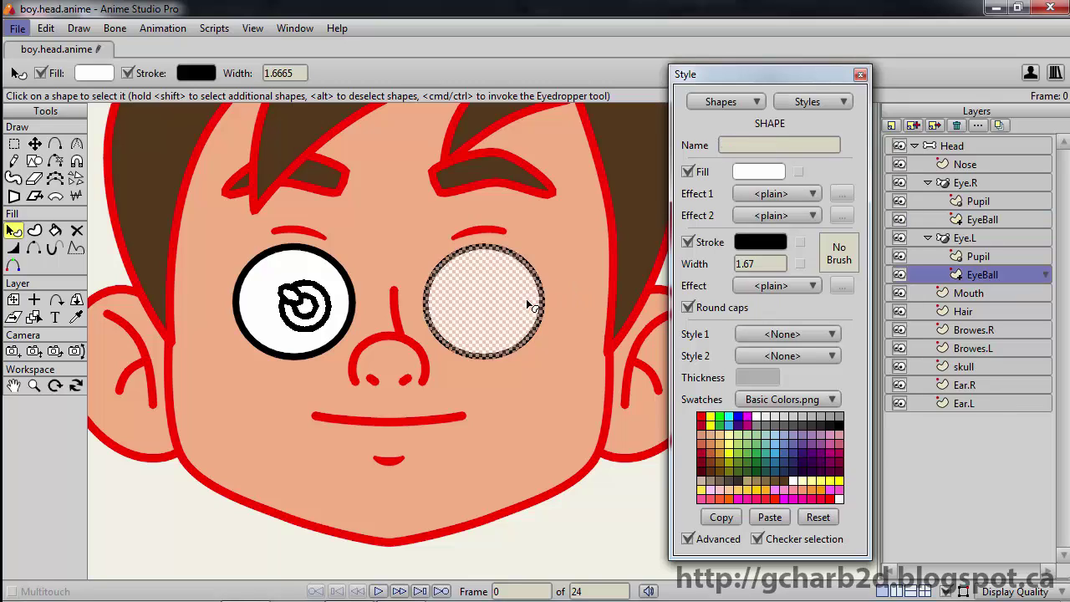
pyautogui.click(784, 334)
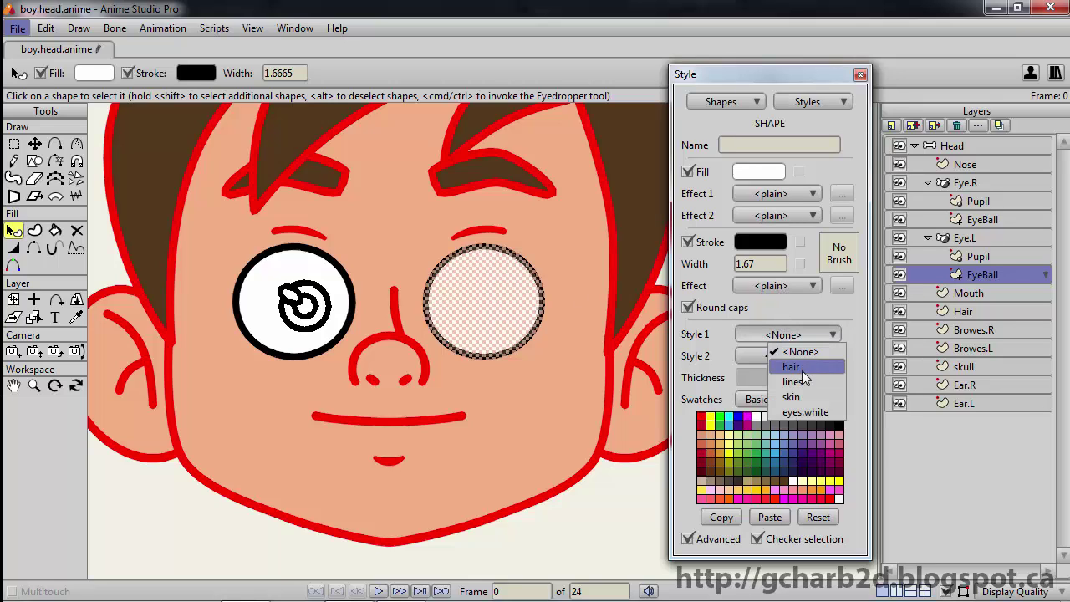
pyautogui.click(804, 412)
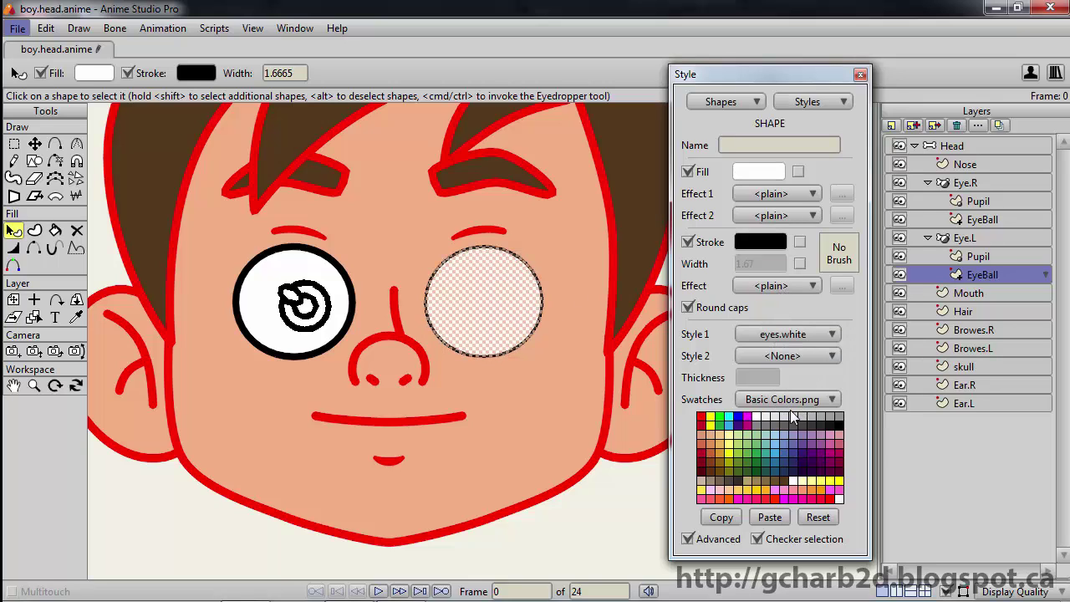
pyautogui.click(349, 292)
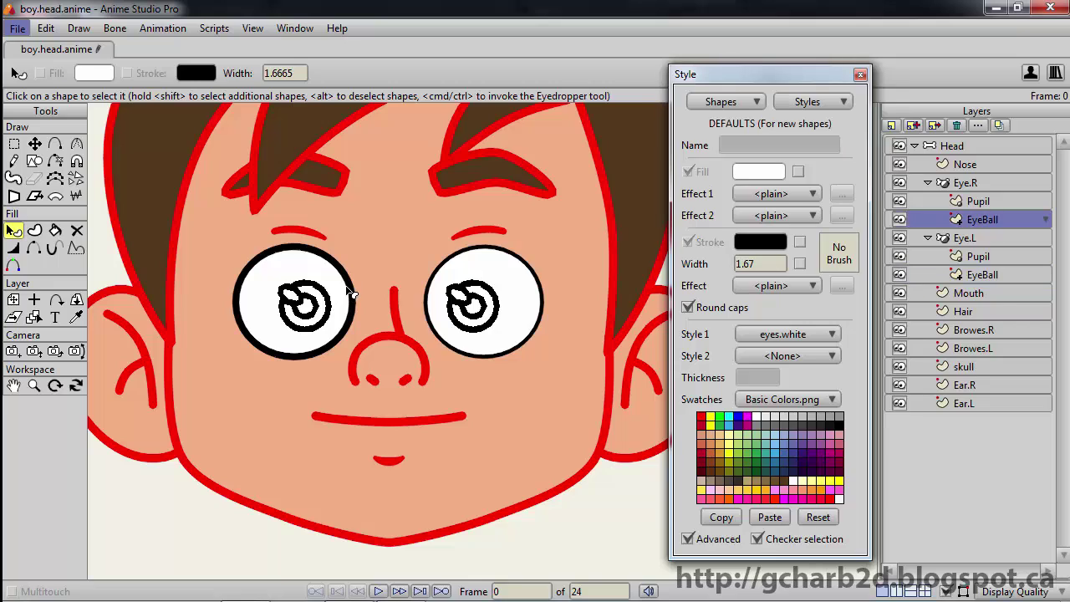
pyautogui.click(352, 295)
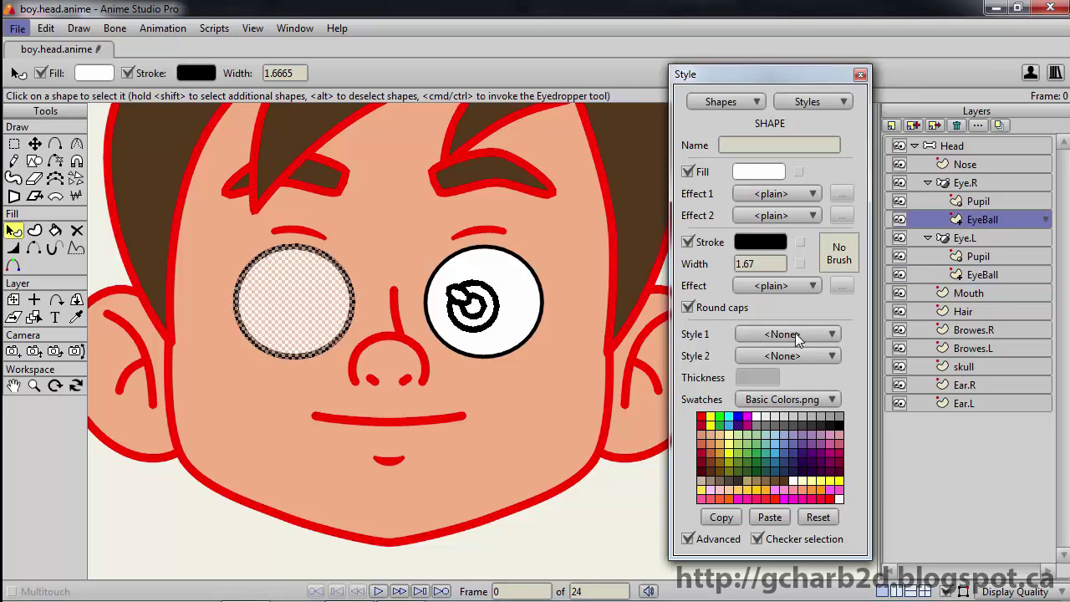
pyautogui.click(796, 335)
pyautogui.click(809, 413)
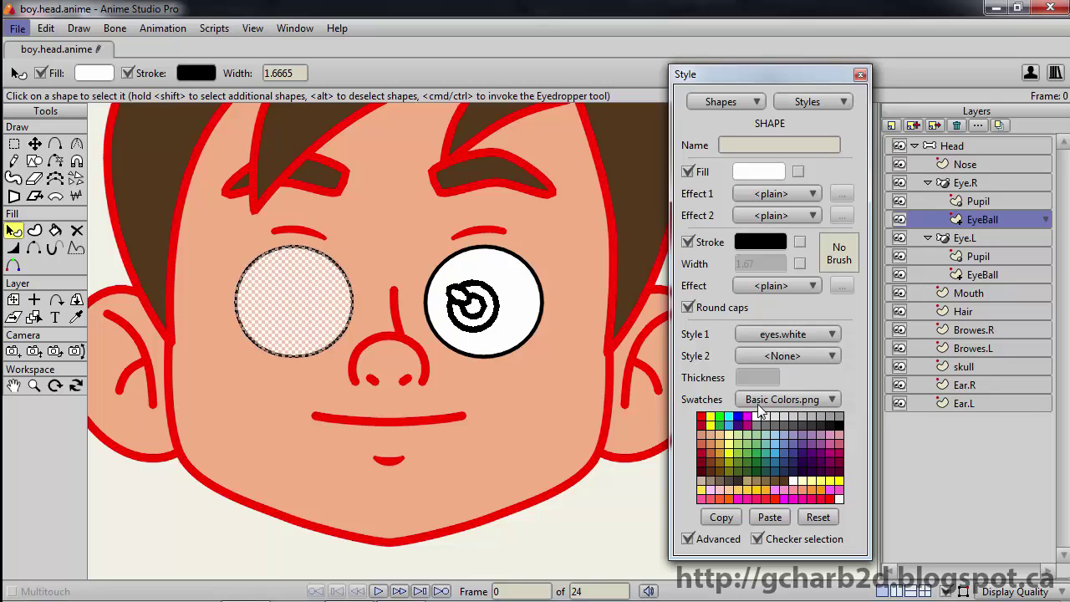
pyautogui.click(653, 488)
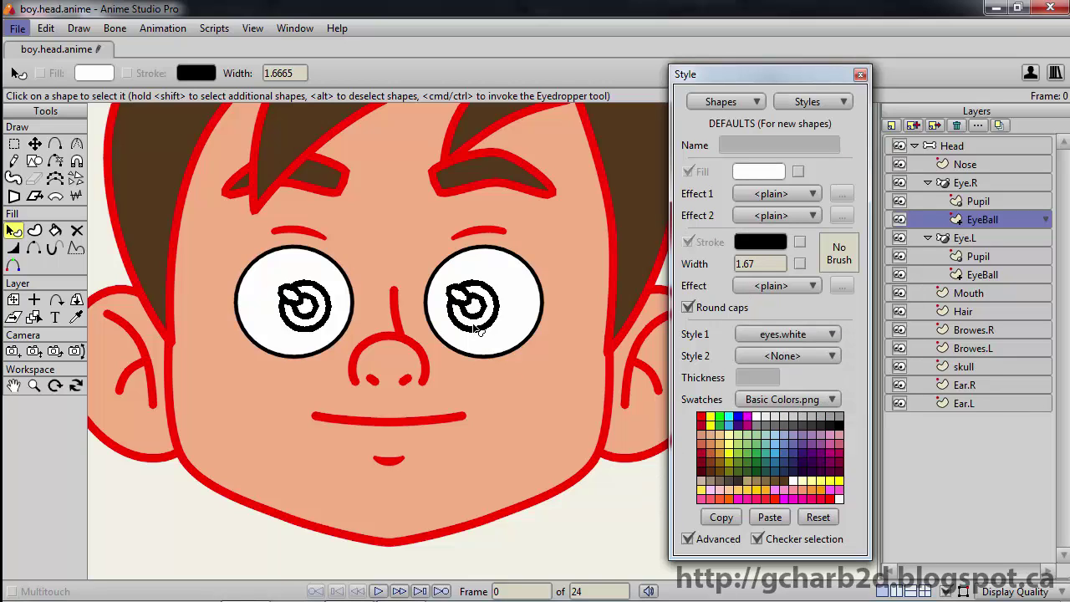
pyautogui.keyDown('ctrl'); pyautogui.keyDown('alt'); pyautogui.click(480, 331); pyautogui.keyUp('alt'); pyautogui.keyUp('ctrl')
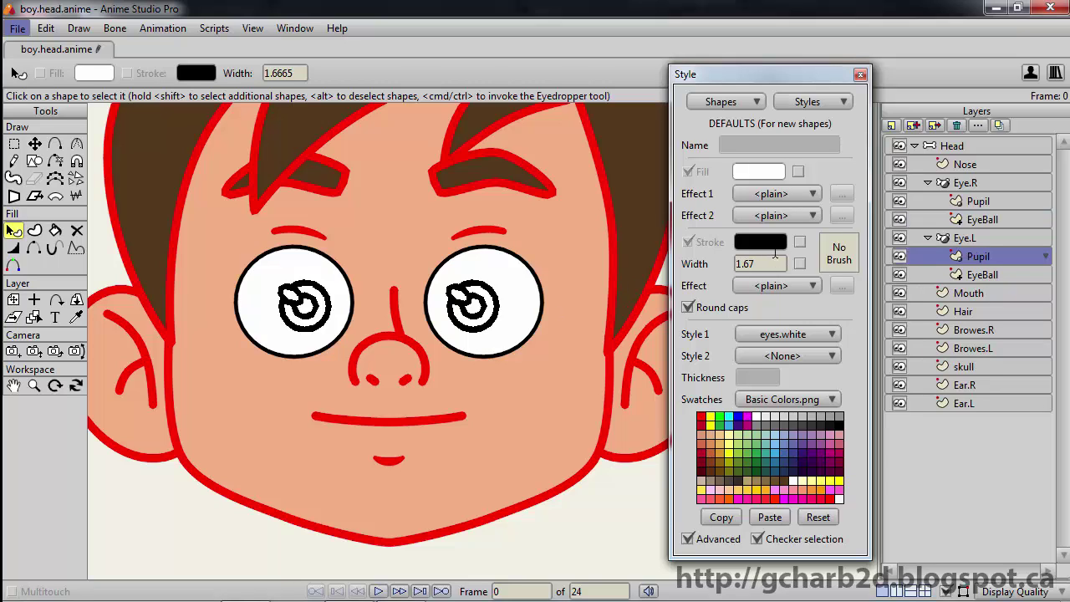
# Step: Create a new style named eyes.iris with a light blue fill and line width 1
pyautogui.click(818, 104)
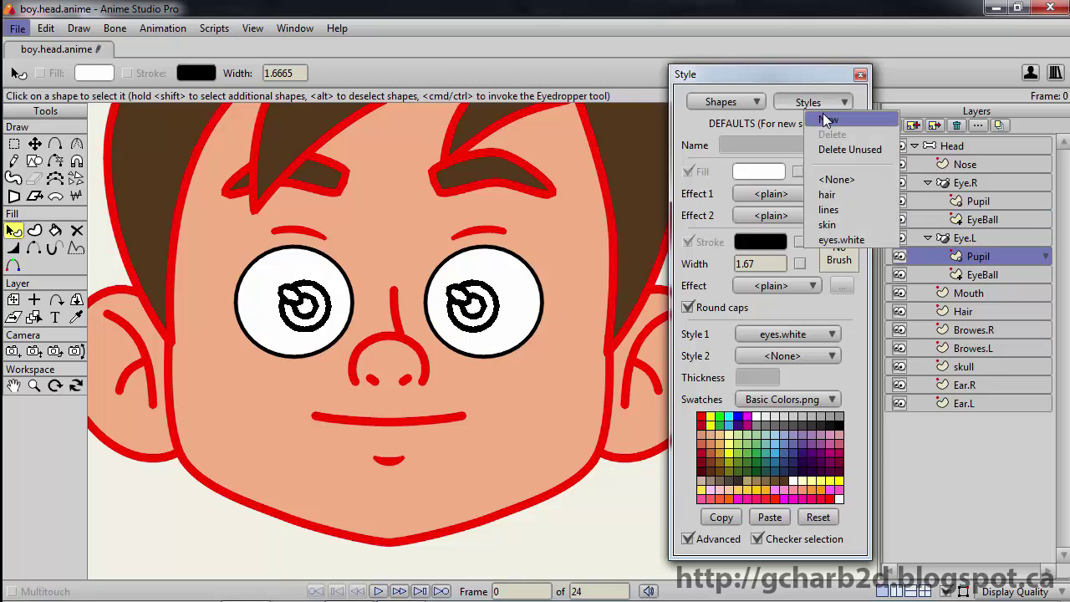
pyautogui.click(825, 122)
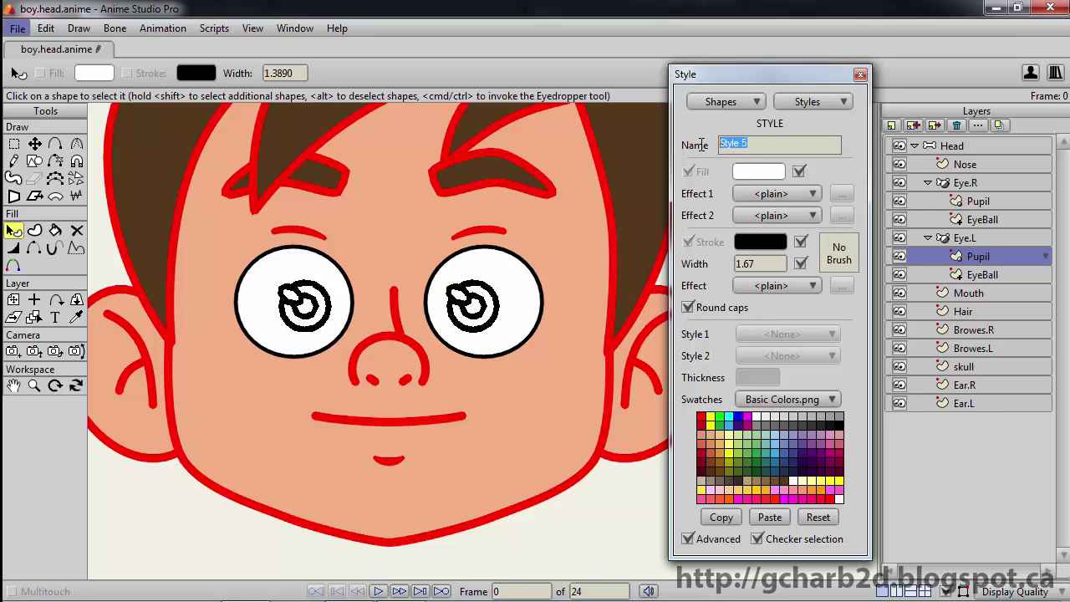
pyautogui.write('eyes.iris')
pyautogui.press('Return')
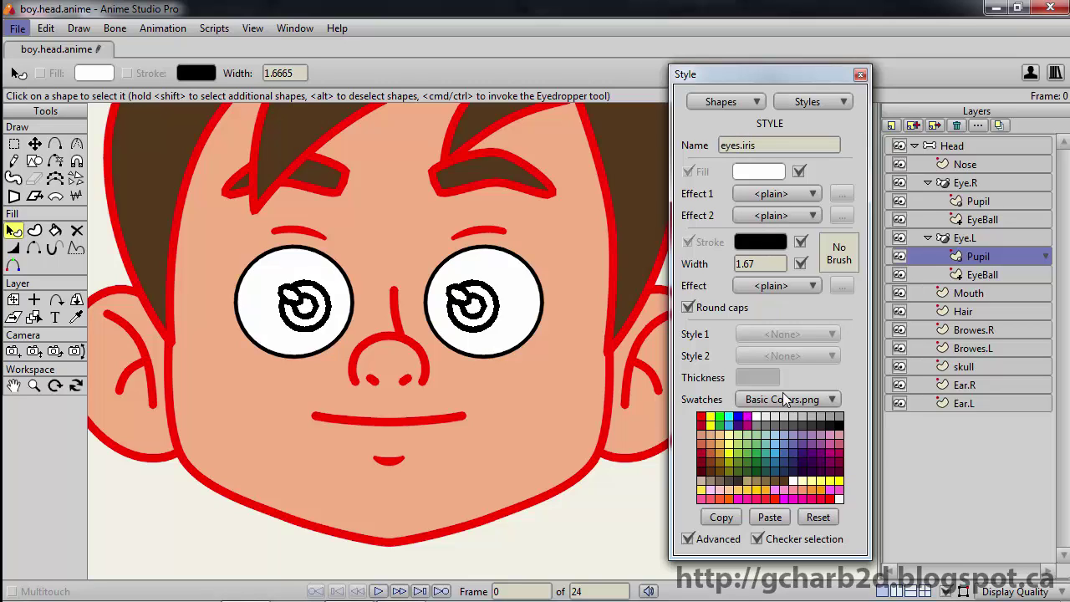
pyautogui.click(774, 454)
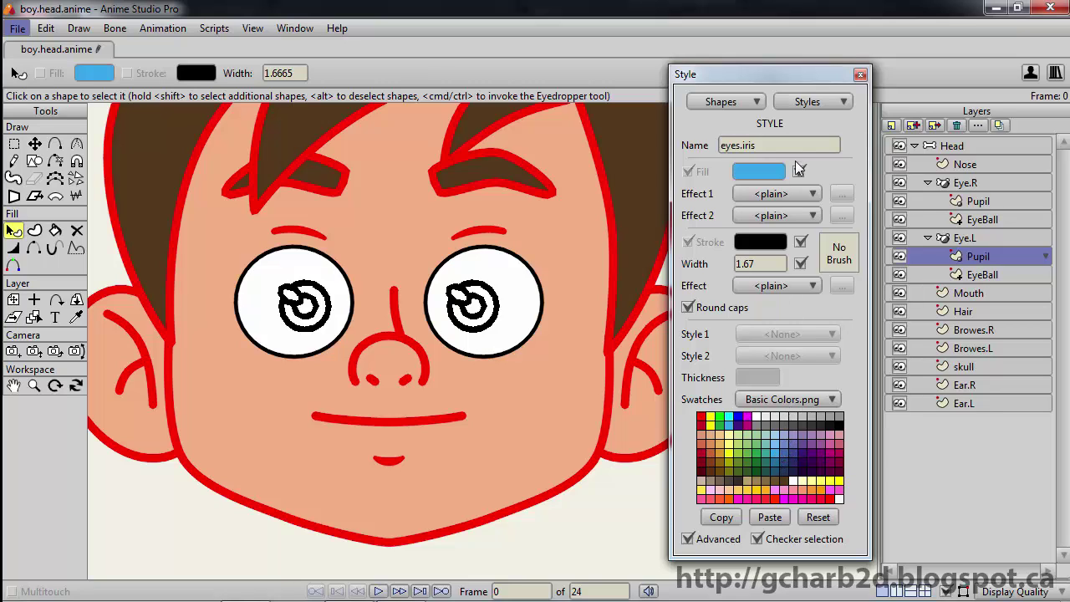
pyautogui.doubleClick(781, 264)
pyautogui.press('BackSpace')
pyautogui.write('1')
pyautogui.press('Return')
# Step: Assign the eyes.iris style to the irises of the right and left eyes
pyautogui.click(495, 314)
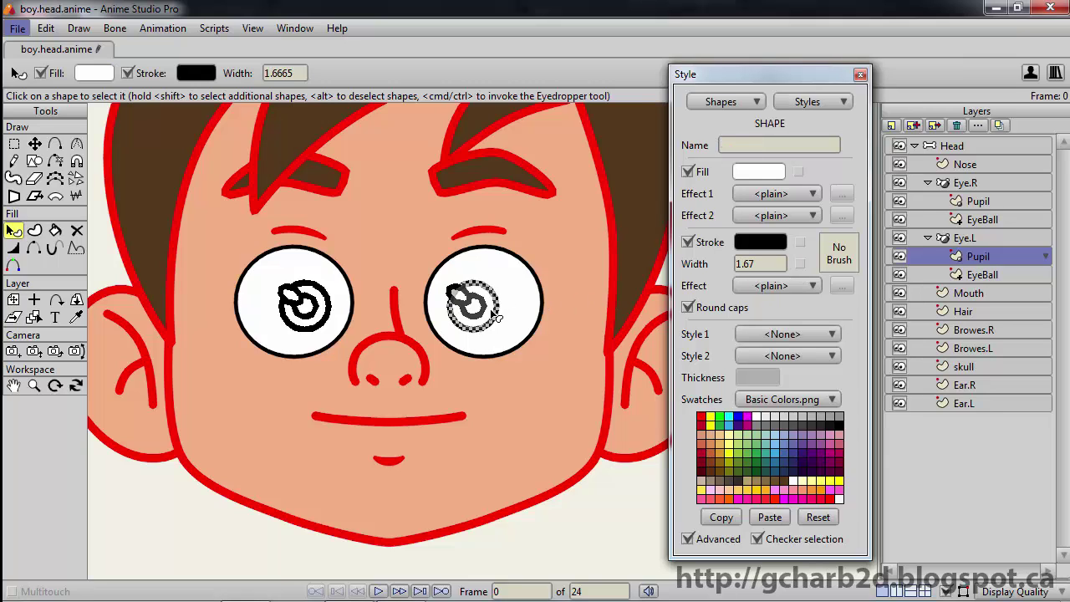
pyautogui.click(769, 337)
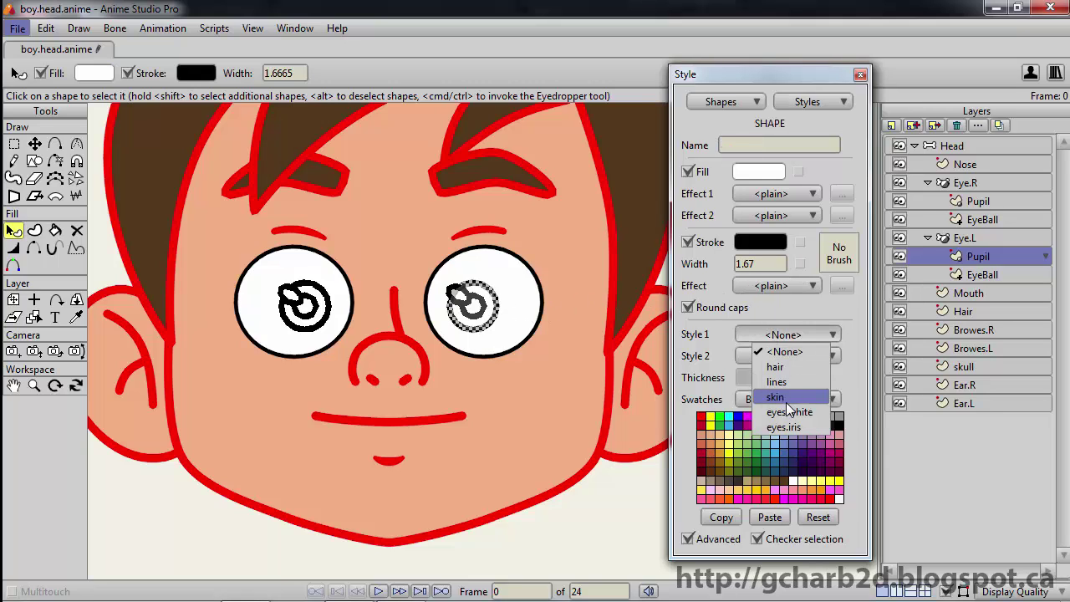
pyautogui.click(784, 427)
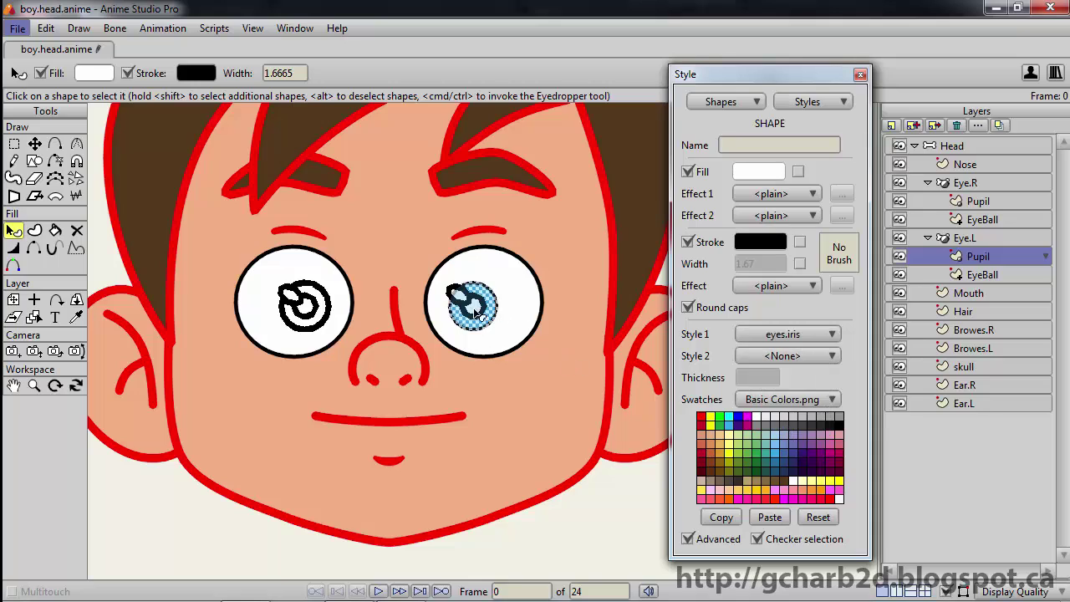
pyautogui.keyDown('ctrl'); pyautogui.keyDown('alt'); pyautogui.click(328, 311); pyautogui.keyUp('alt'); pyautogui.keyUp('ctrl')
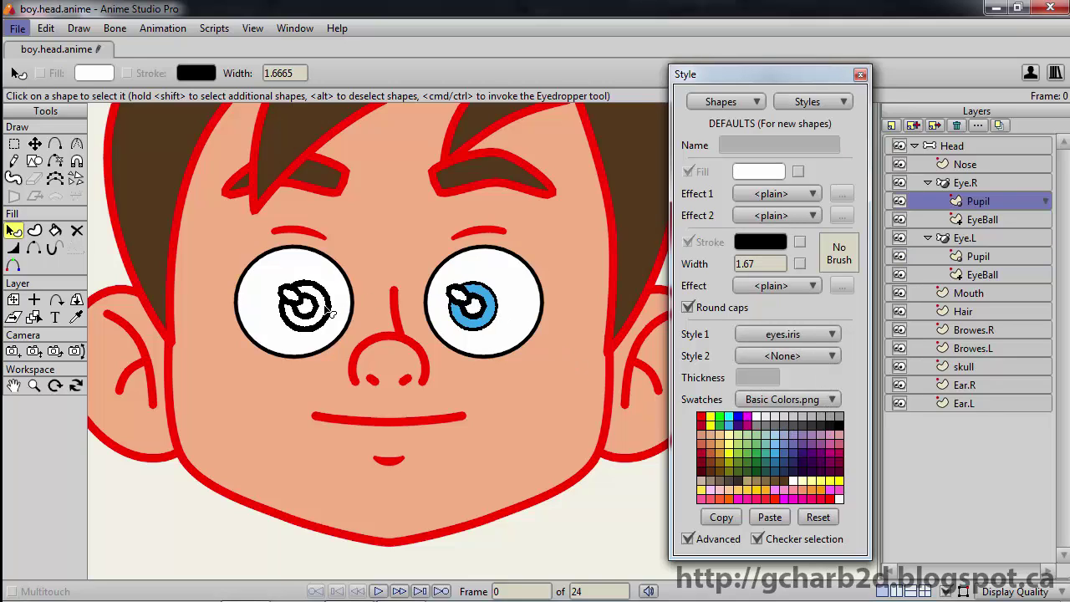
pyautogui.click(315, 305)
pyautogui.click(793, 334)
pyautogui.click(817, 427)
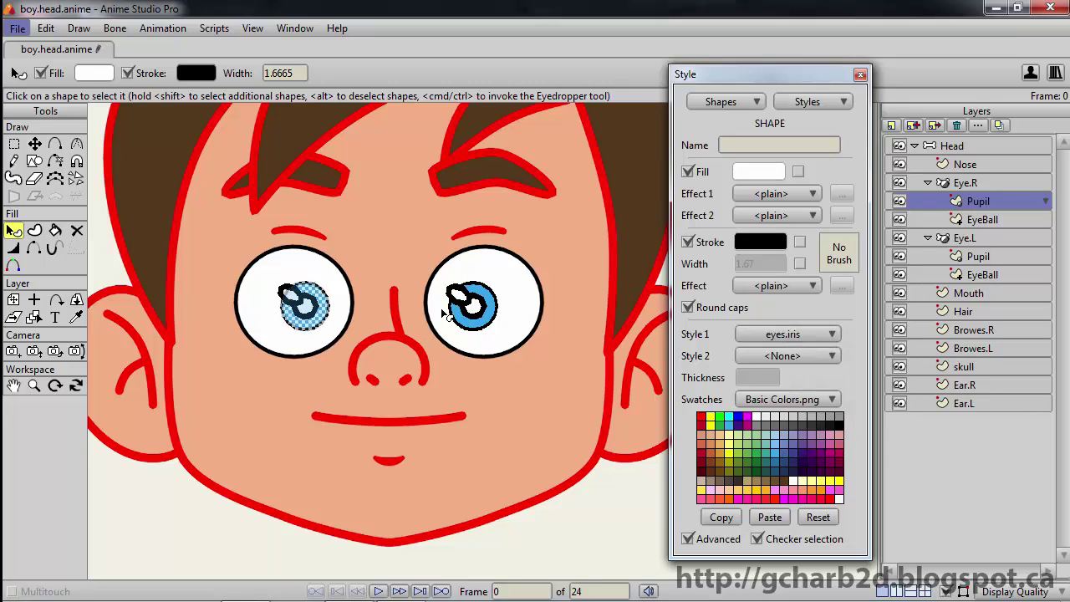
pyautogui.keyDown('ctrl'); pyautogui.keyDown('alt'); pyautogui.click(476, 311); pyautogui.keyUp('alt'); pyautogui.keyUp('ctrl')
pyautogui.click(476, 311)
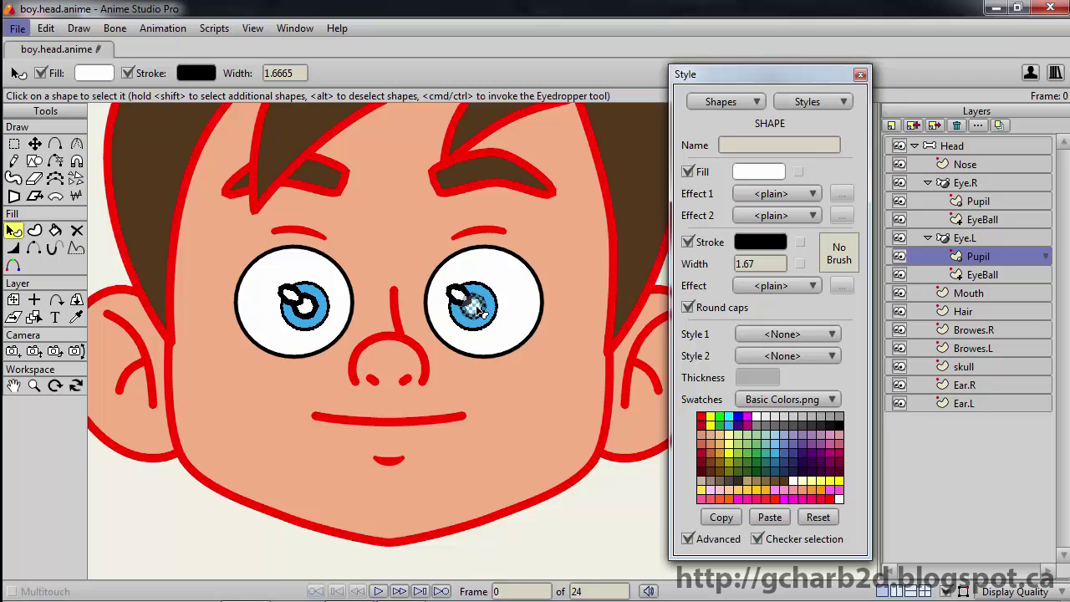
# Step: Create a new style named eyes.pupils with a black fill
pyautogui.click(803, 102)
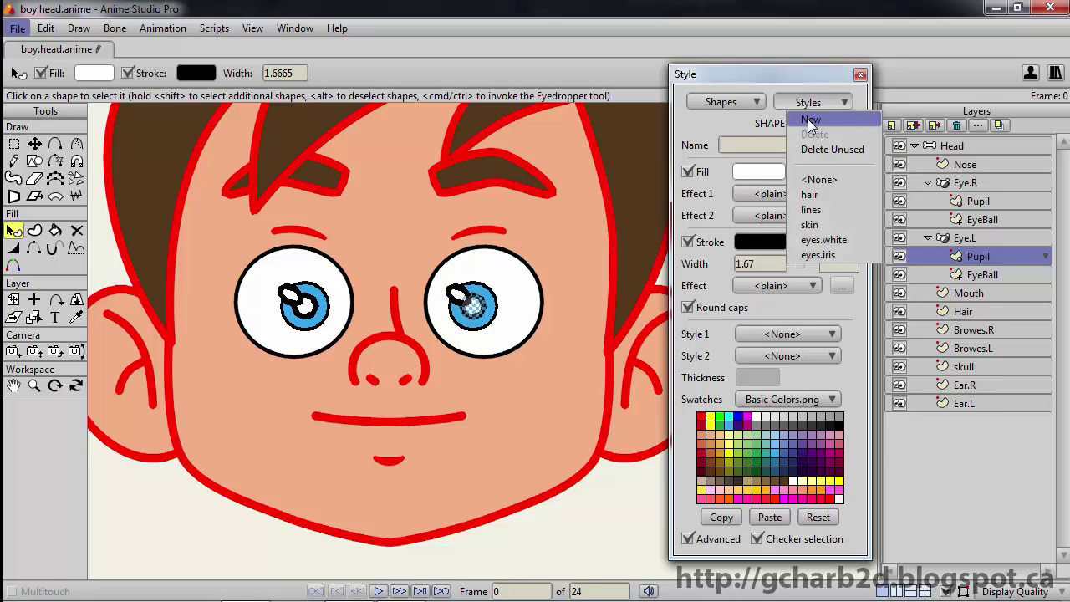
pyautogui.click(809, 122)
pyautogui.write('eyes.pupils')
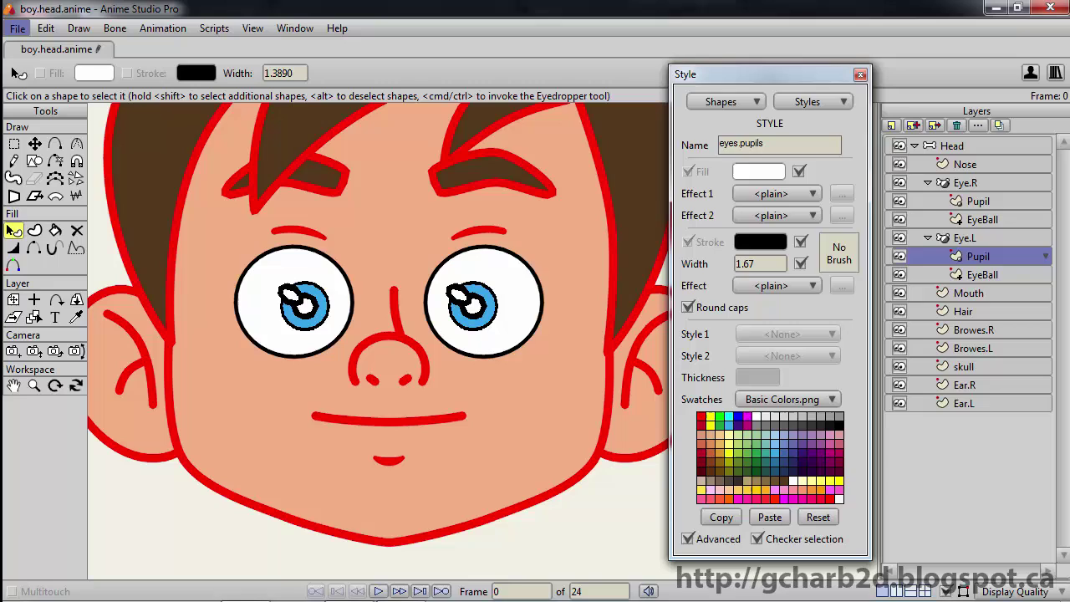
pyautogui.press('Return')
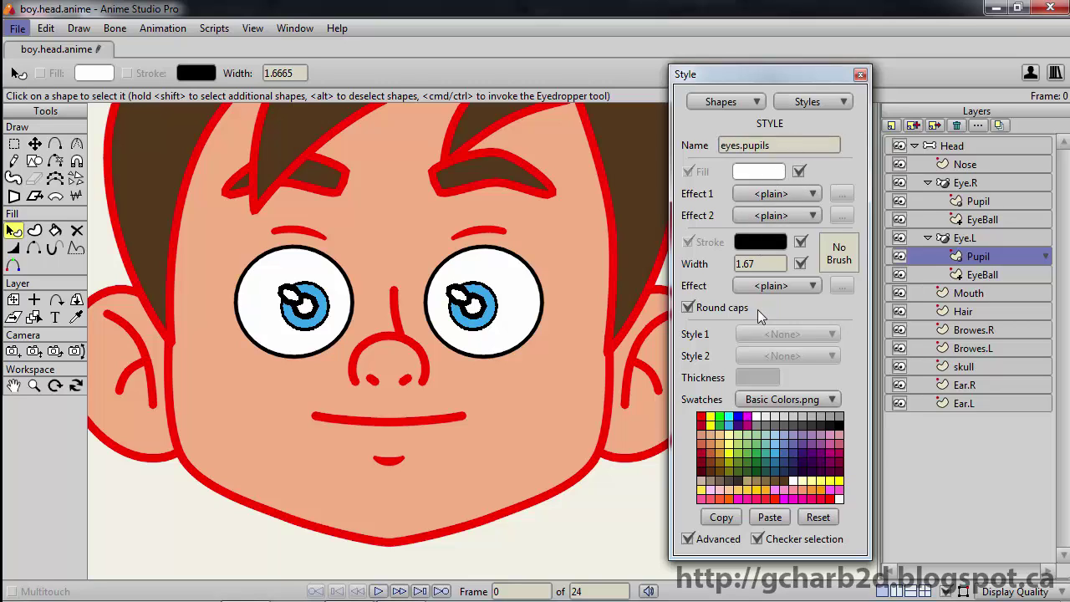
pyautogui.click(836, 426)
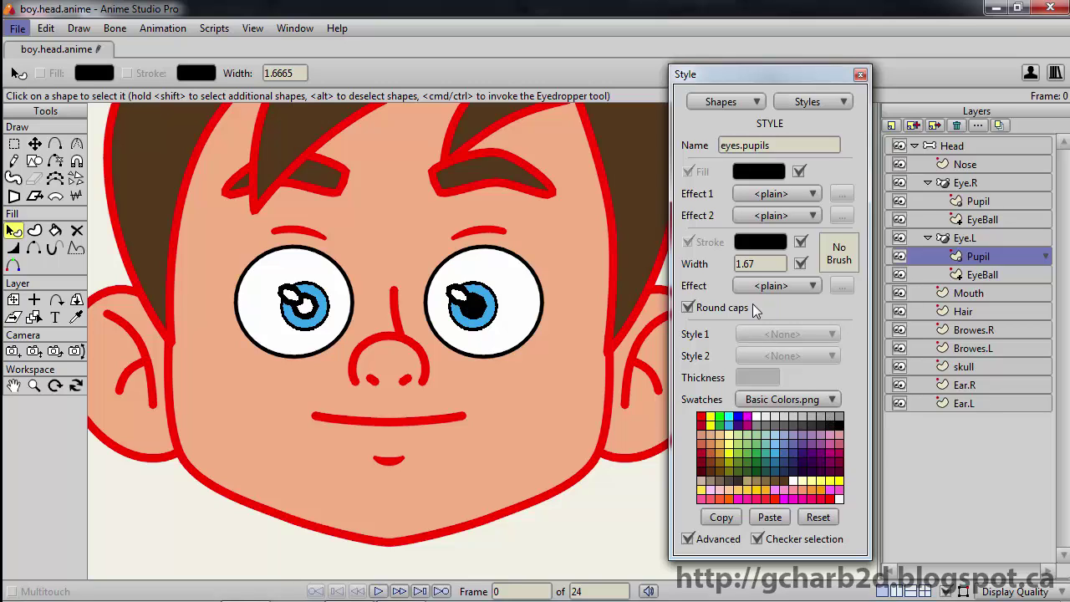
pyautogui.click(800, 242)
pyautogui.click(800, 243)
# Step: Assign eyes.pupils to the right and left pupils and switch off their outlines
pyautogui.click(476, 311)
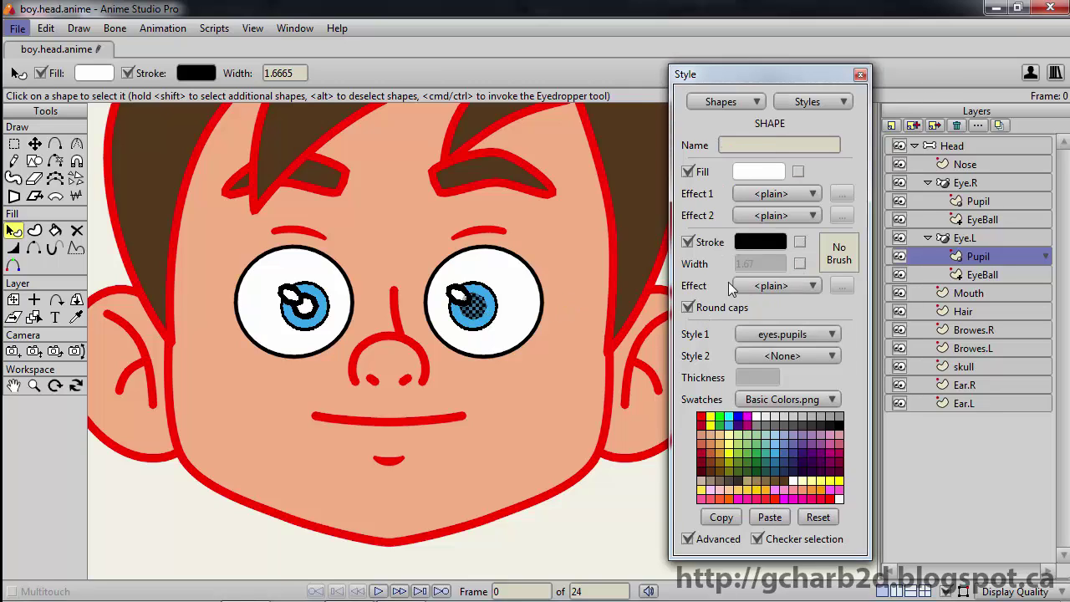
pyautogui.click(688, 242)
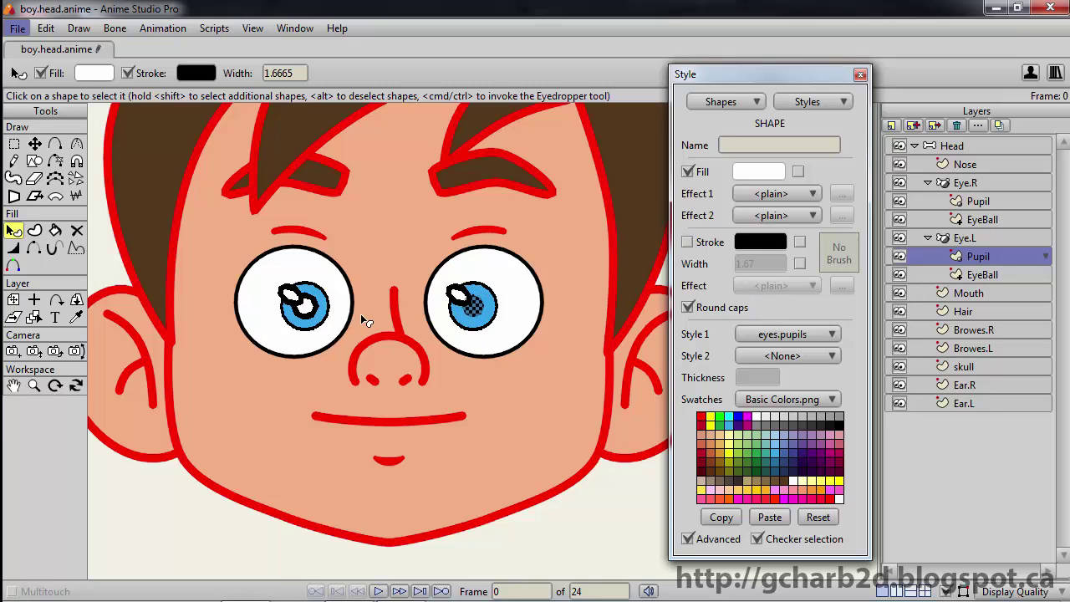
pyautogui.click(311, 311)
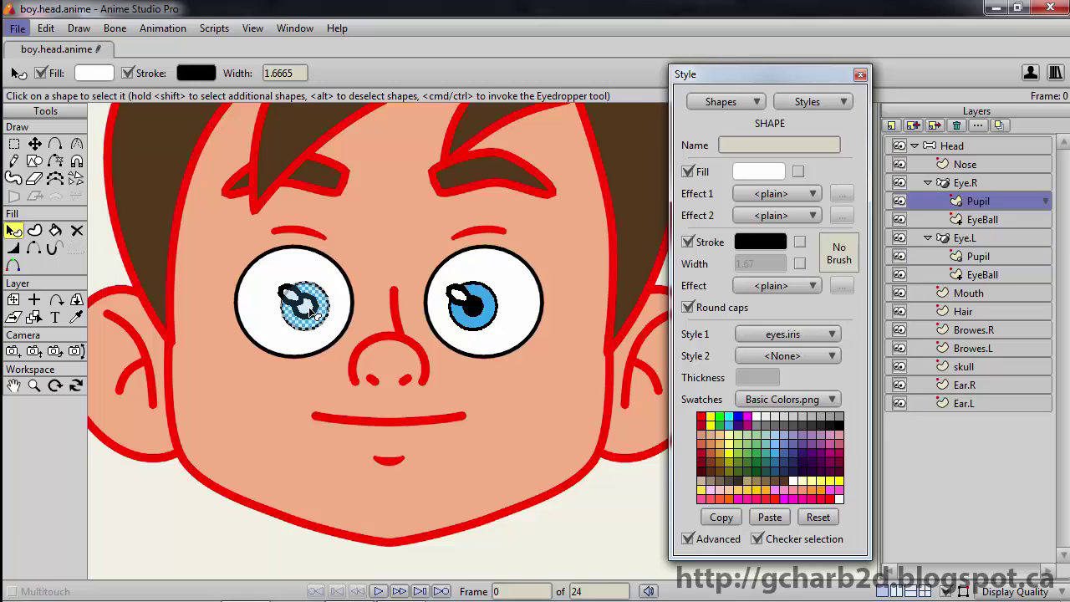
pyautogui.click(312, 311)
pyautogui.click(782, 334)
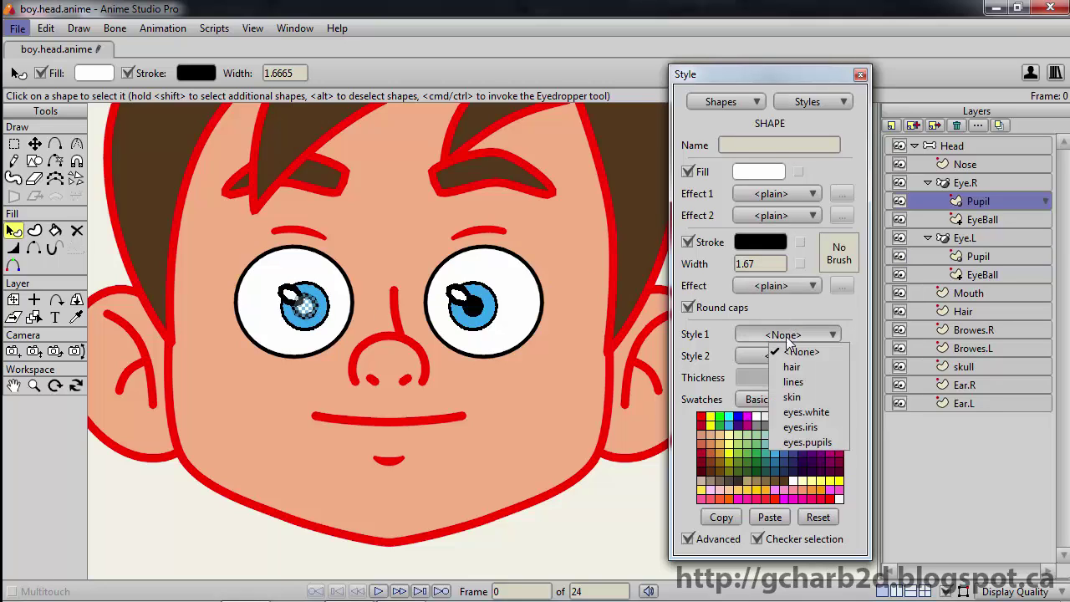
pyautogui.click(808, 442)
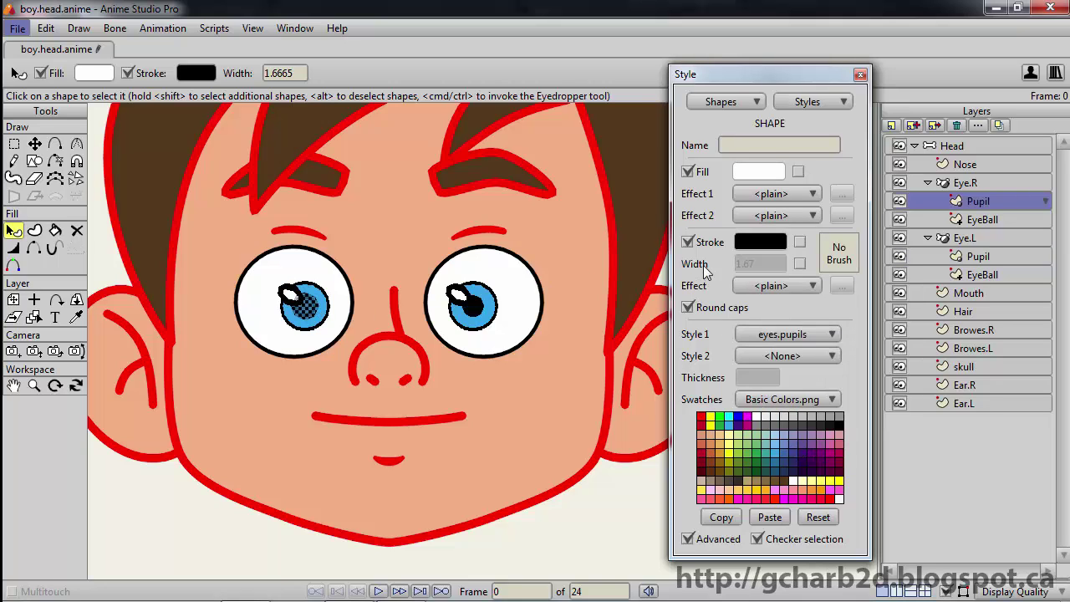
pyautogui.click(688, 242)
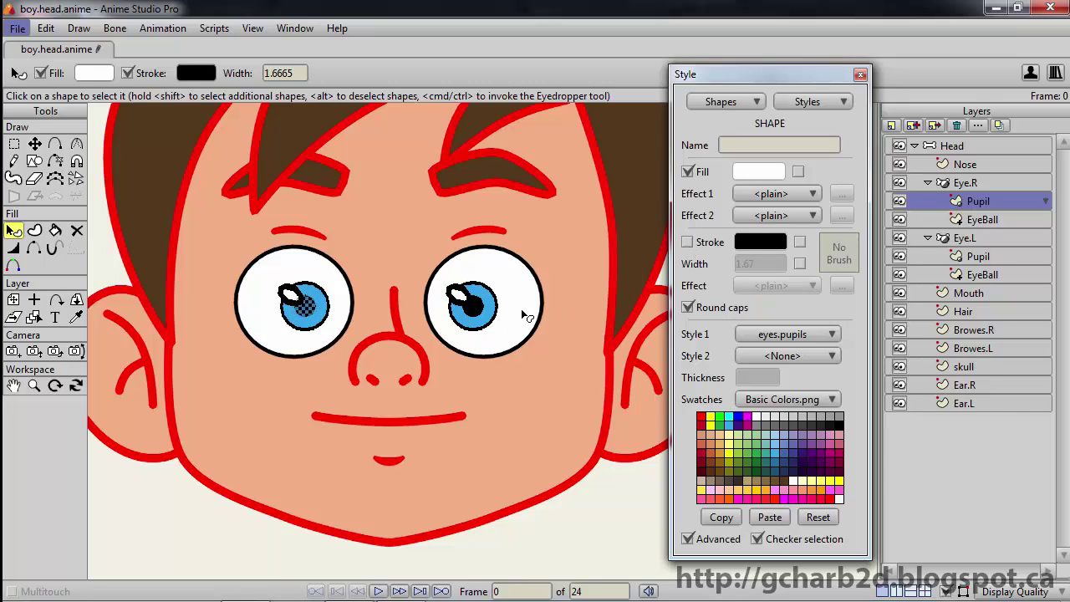
# Step: Give the right eye's white highlight the eyes.white style with its outline removed
pyautogui.click(462, 299)
pyautogui.click(458, 296)
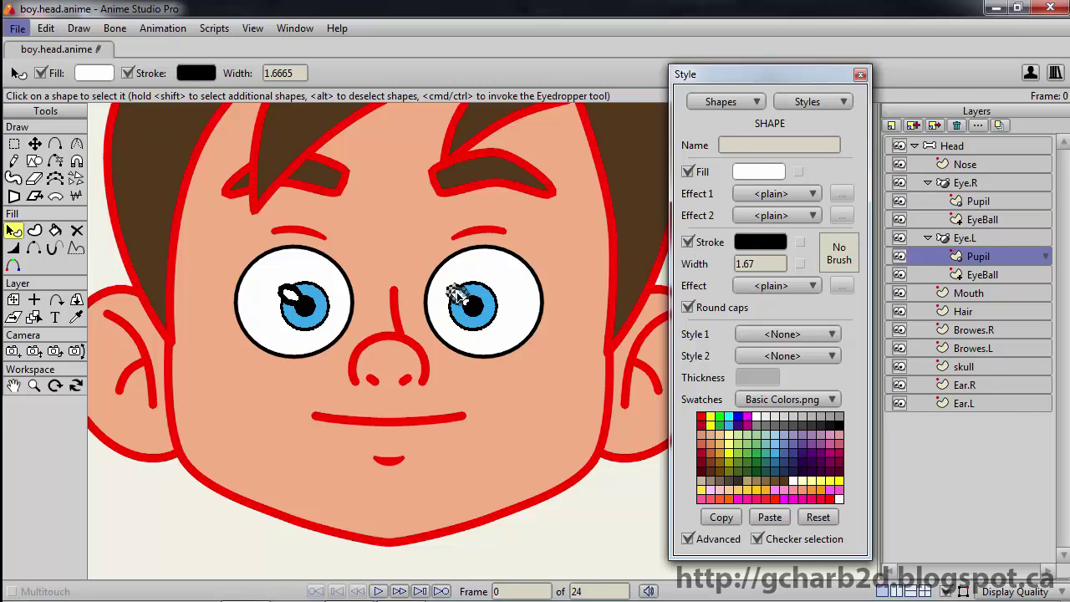
pyautogui.click(802, 103)
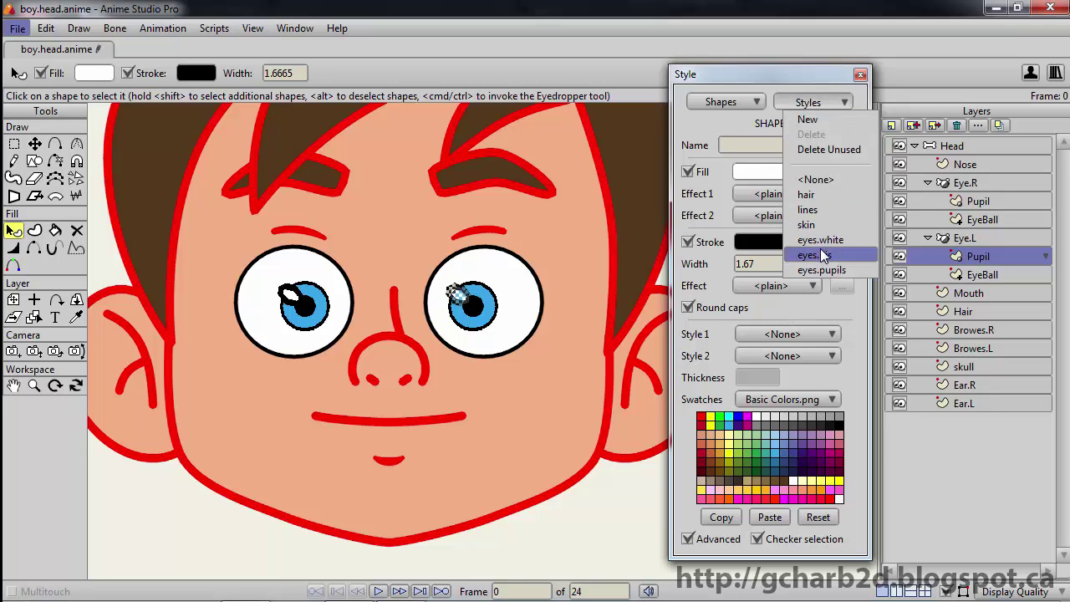
pyautogui.click(809, 311)
pyautogui.click(793, 336)
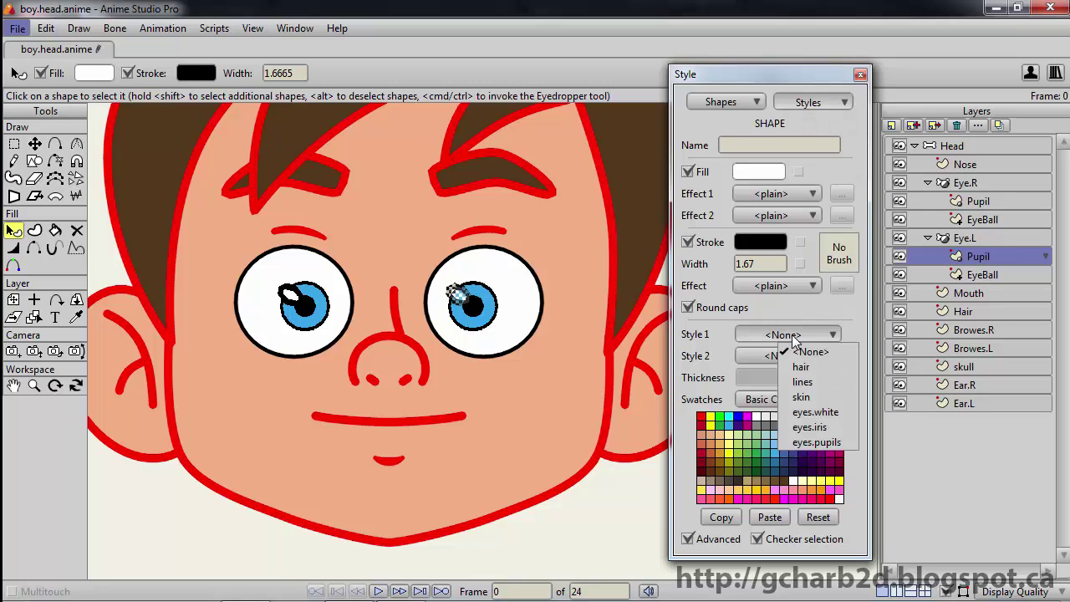
pyautogui.click(813, 412)
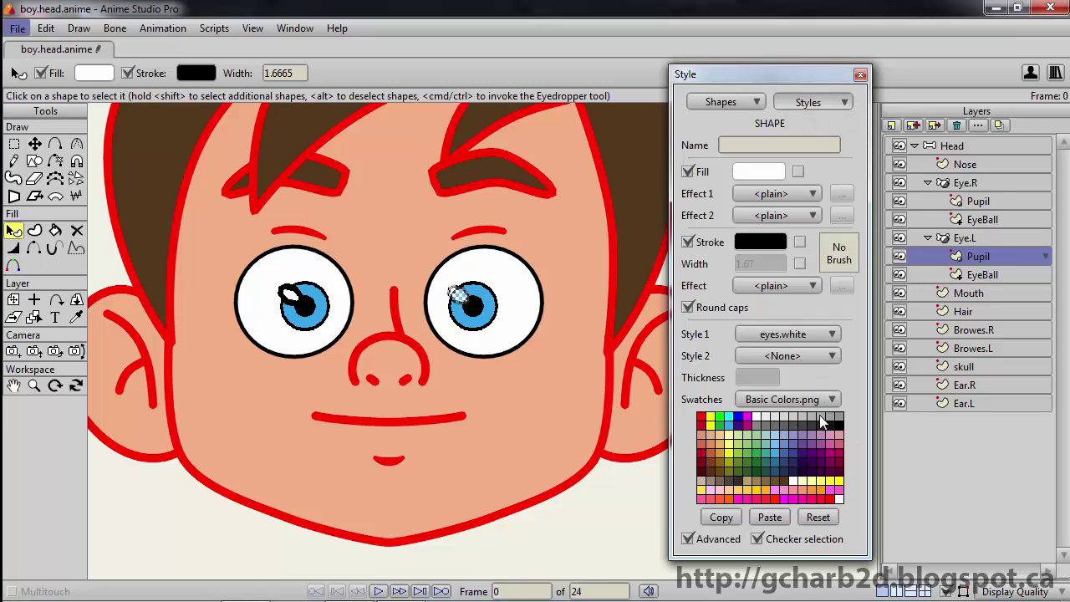
pyautogui.click(687, 241)
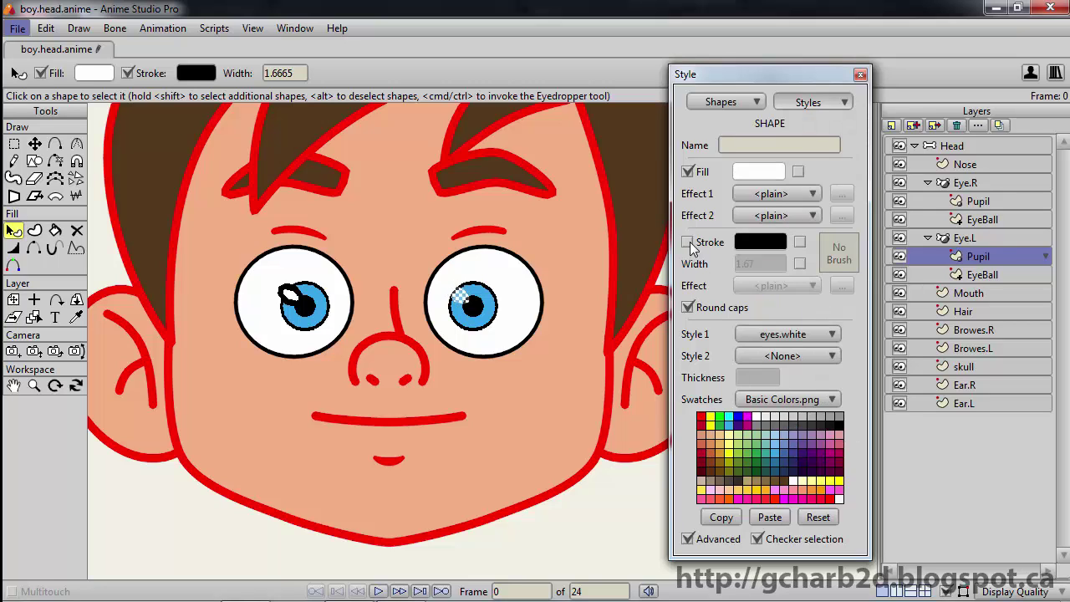
# Step: Give the left eye's white highlight the eyes.white style with no outline
pyautogui.keyDown('ctrl'); pyautogui.keyDown('alt'); pyautogui.click(294, 299); pyautogui.keyUp('alt'); pyautogui.keyUp('ctrl')
pyautogui.click(288, 292)
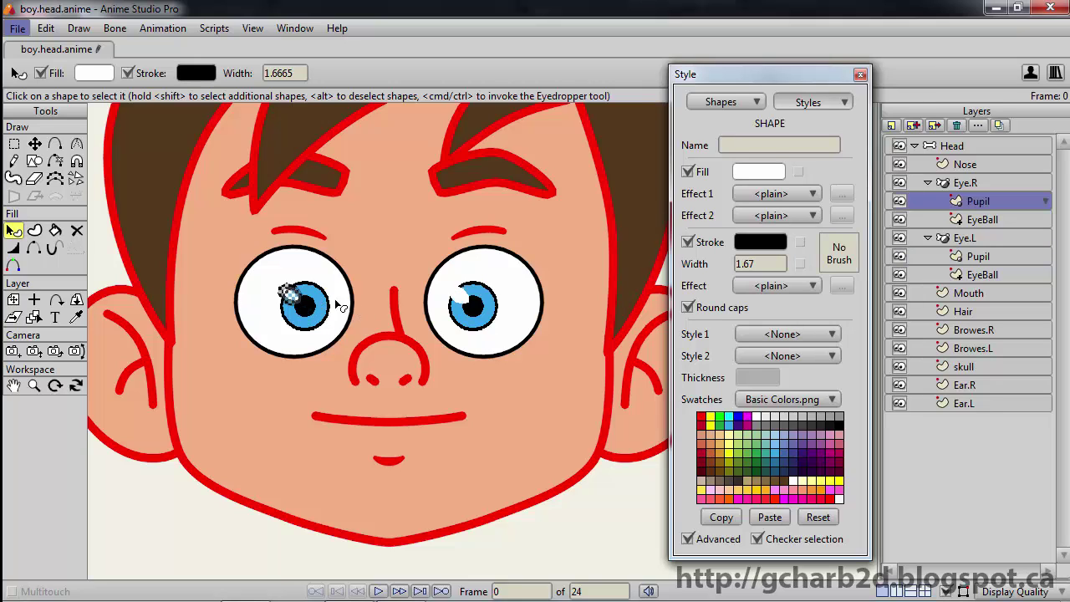
pyautogui.click(781, 335)
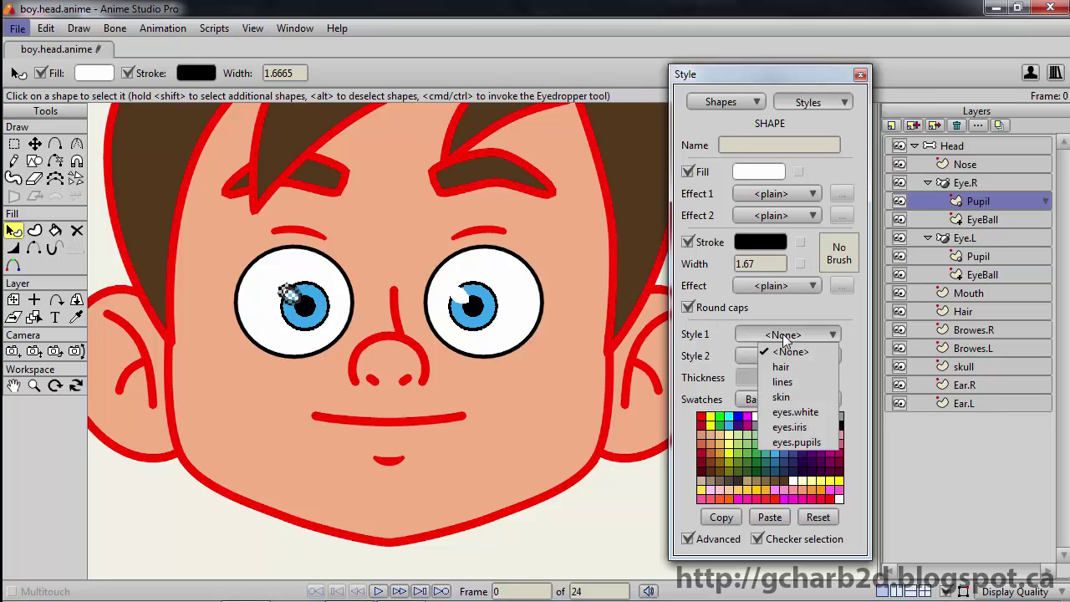
pyautogui.click(796, 412)
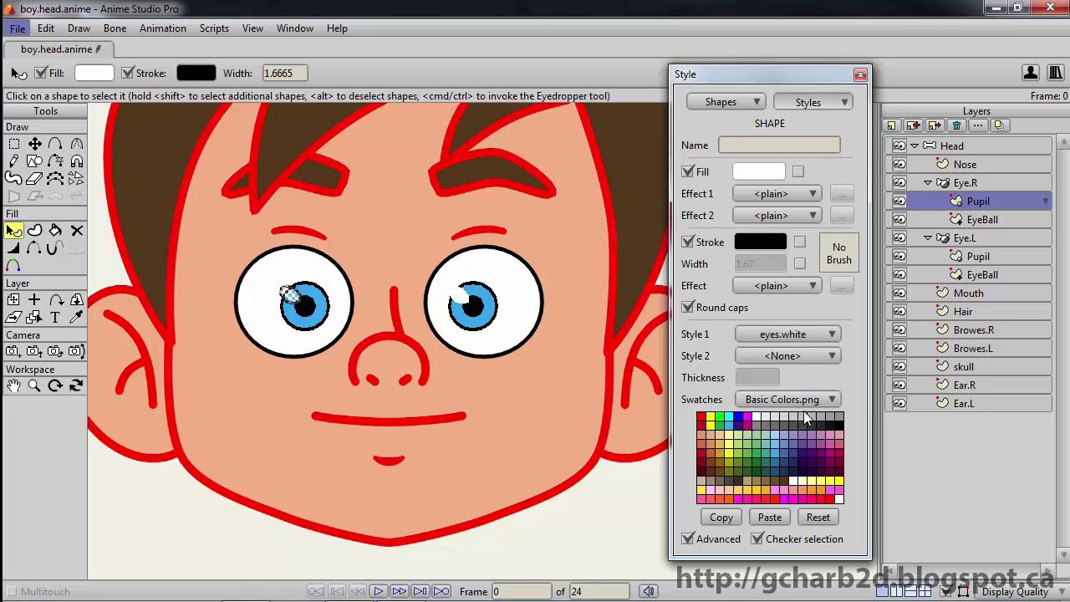
pyautogui.click(687, 243)
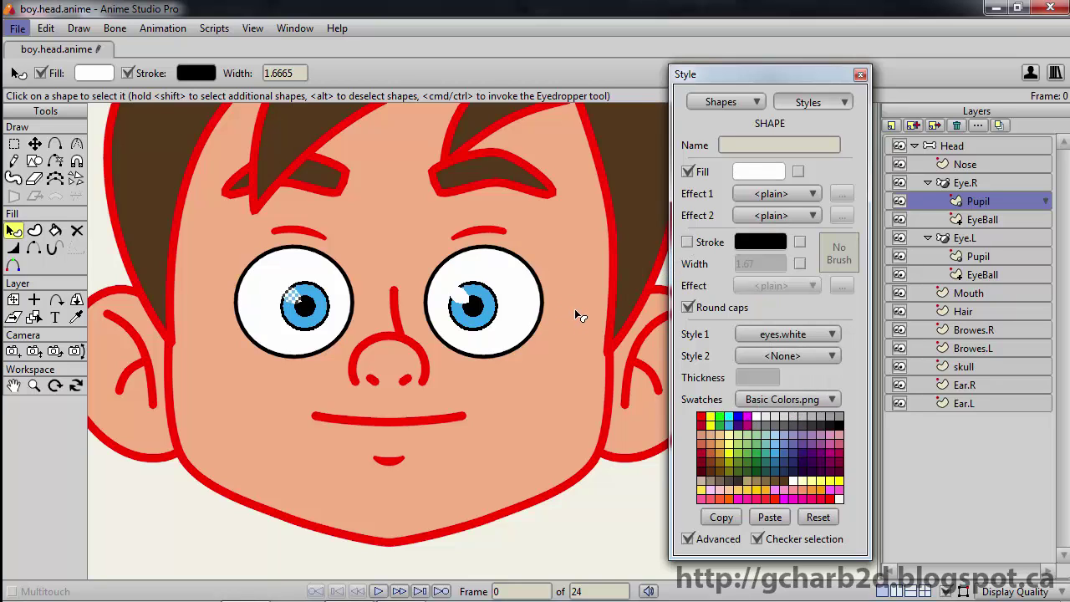
# Step: Deselect all, zoom out to fit the whole head, and render frame 0 with Ctrl+R
pyautogui.click(574, 308)
pyautogui.scroll(-1, 574, 308)
pyautogui.scroll(3, 574, 309)
pyautogui.scroll(-4, 575, 309)
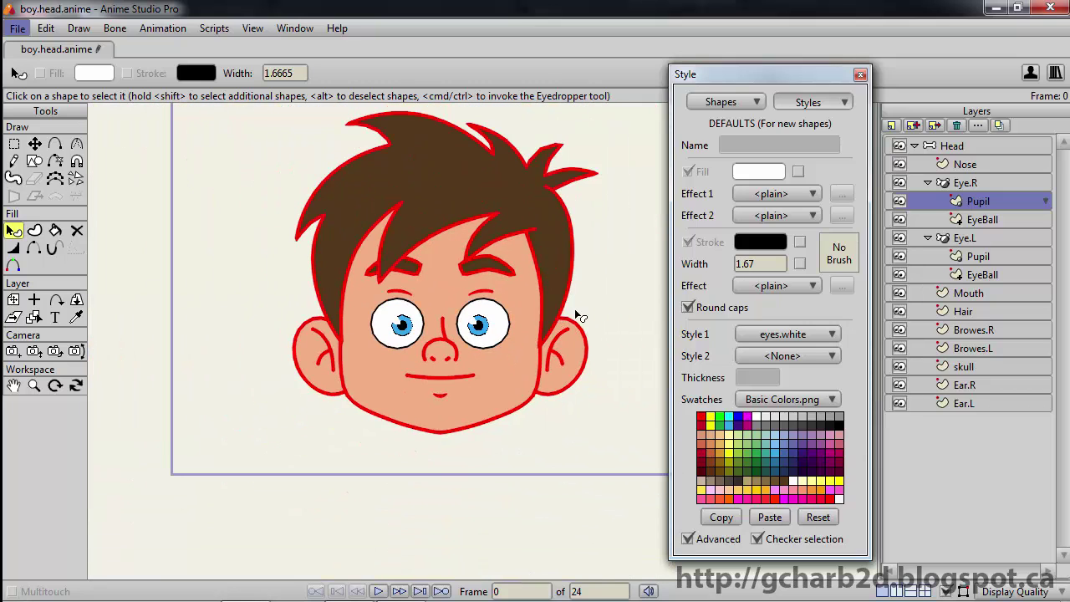
pyautogui.scroll(-2, 580, 306)
pyautogui.scroll(1, 526, 359)
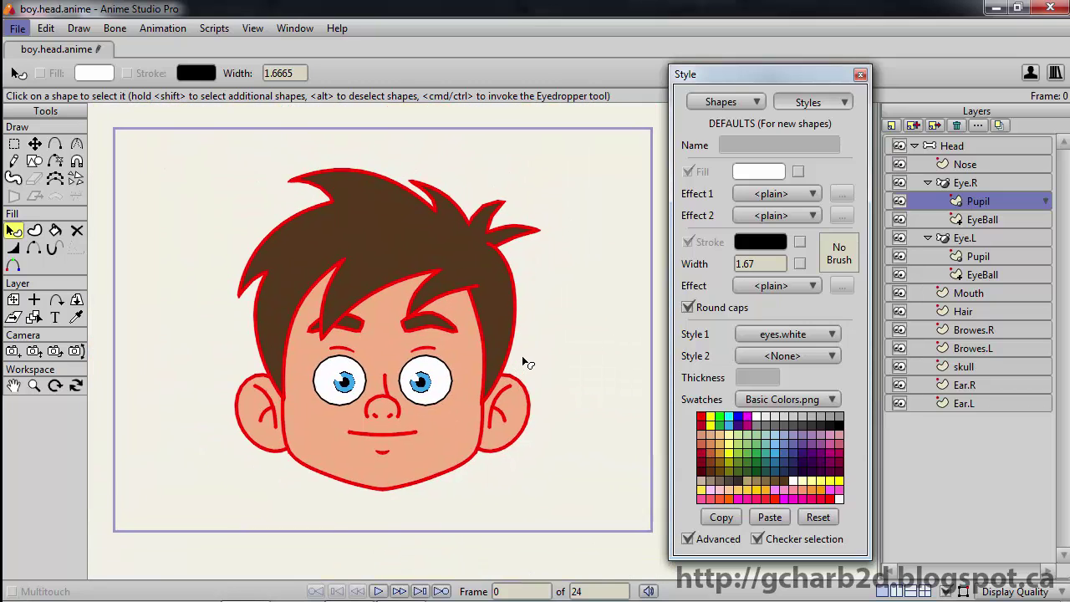
pyautogui.scroll(-1, 526, 360)
pyautogui.scroll(1, 522, 357)
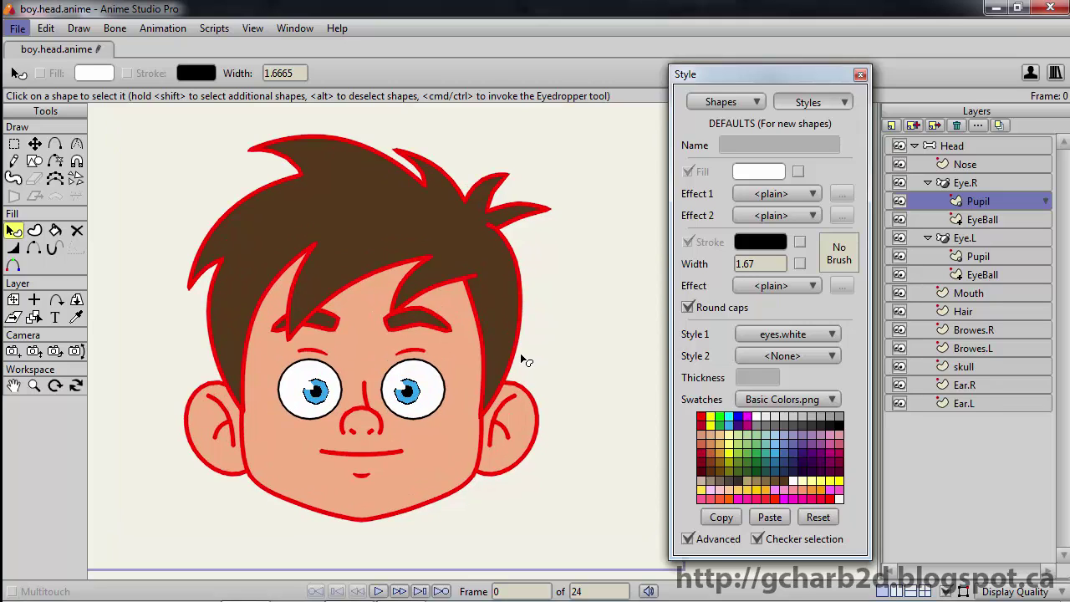
pyautogui.scroll(-1, 533, 349)
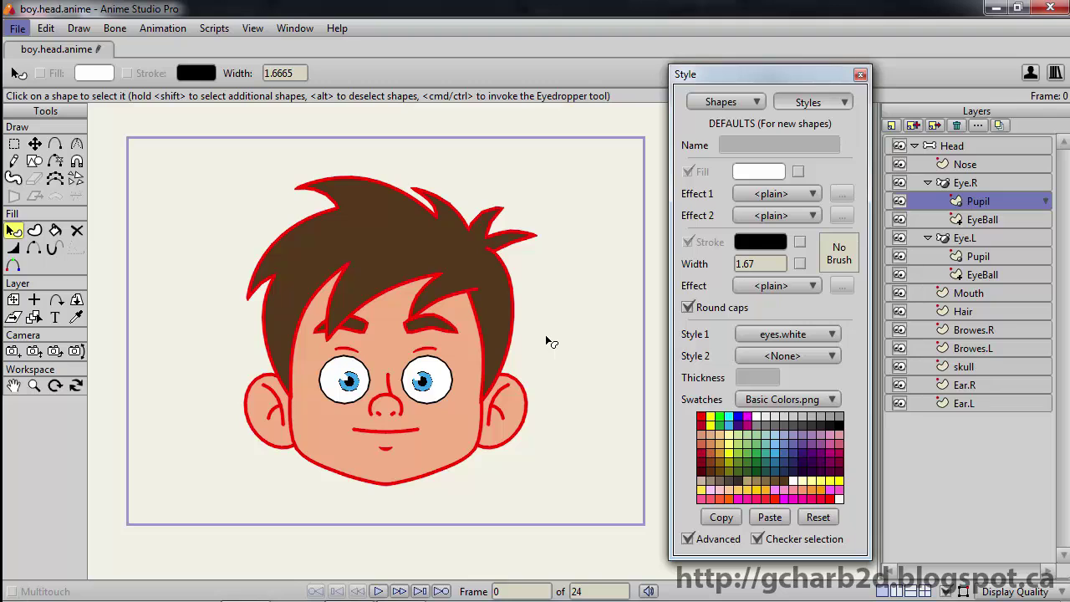
pyautogui.hotkey('ctrl', 'r')
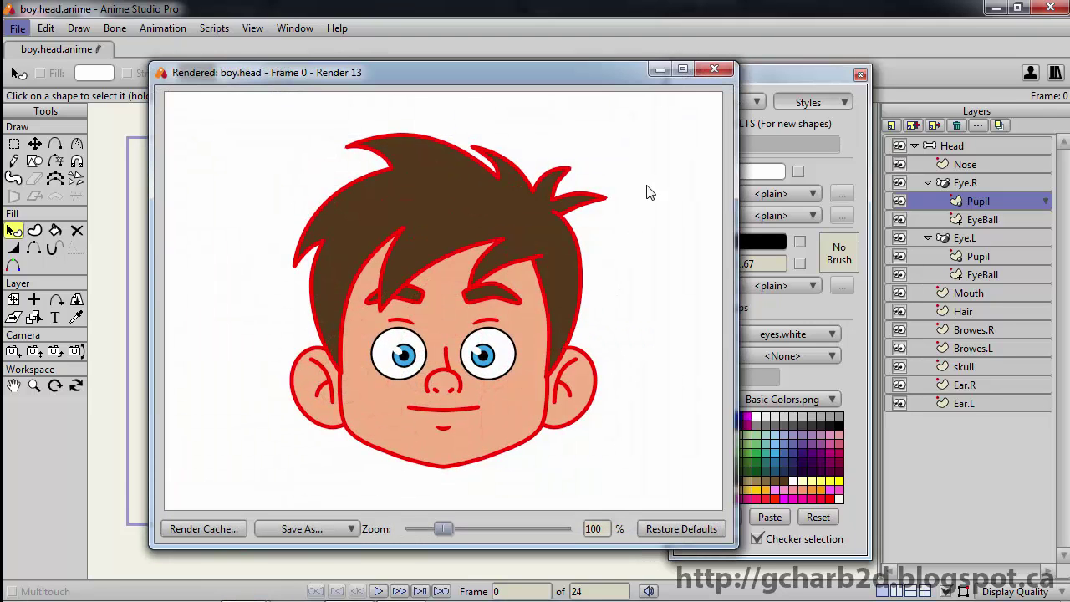
# Step: Make the lines style's outline colour black and render a preview to check it
pyautogui.click(707, 70)
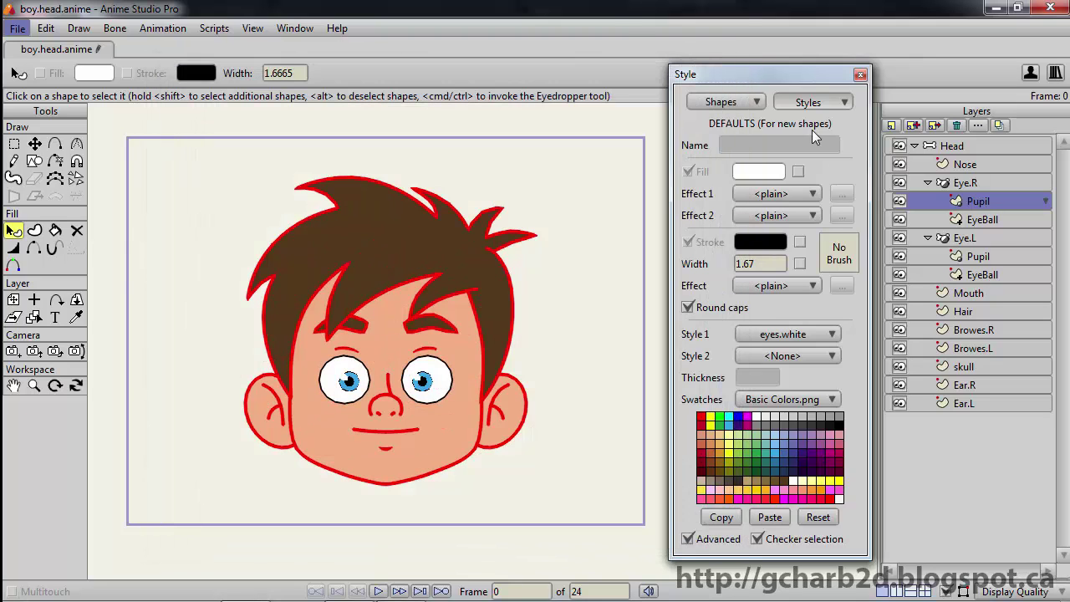
pyautogui.click(807, 108)
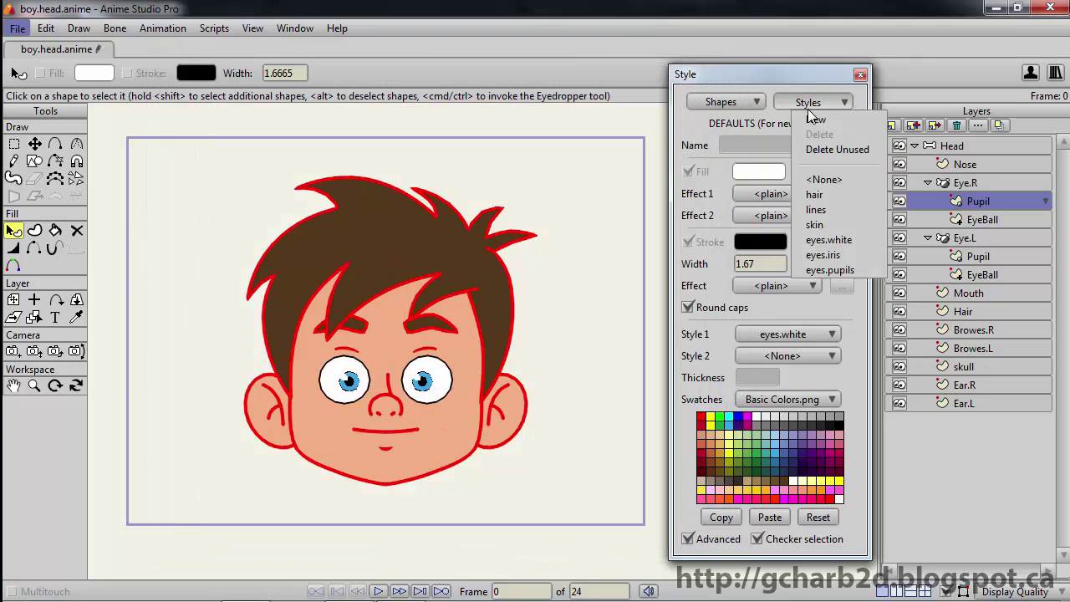
pyautogui.click(828, 209)
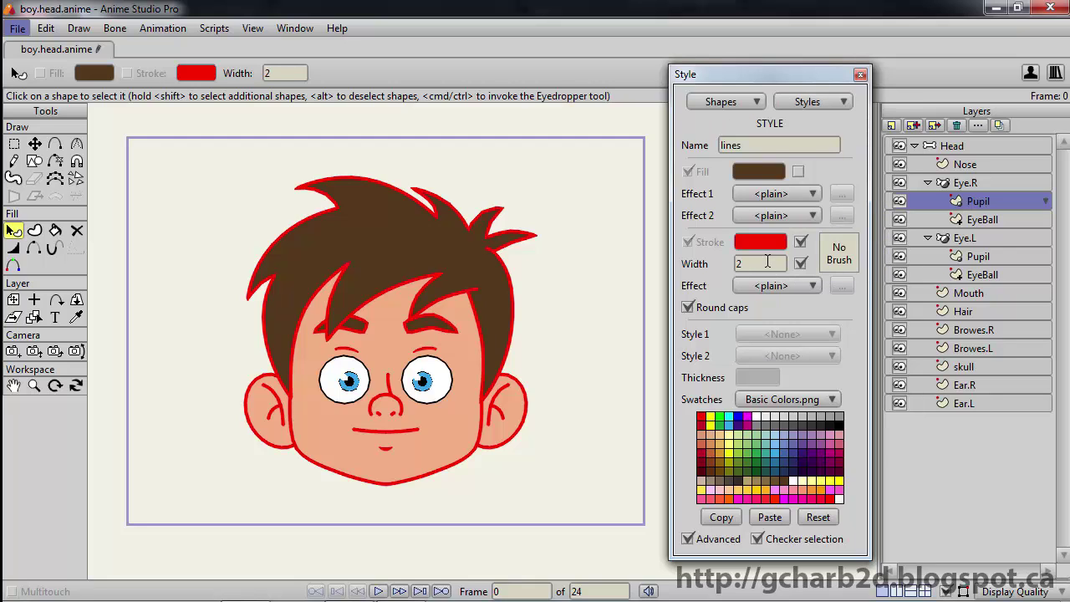
pyautogui.click(839, 426)
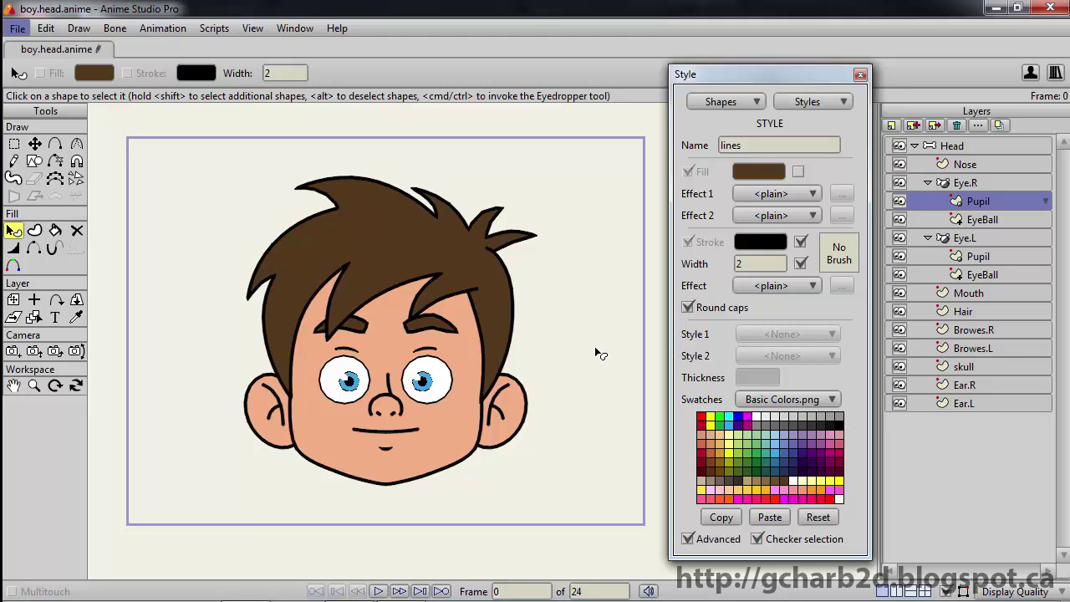
pyautogui.hotkey('ctrl', 'r')
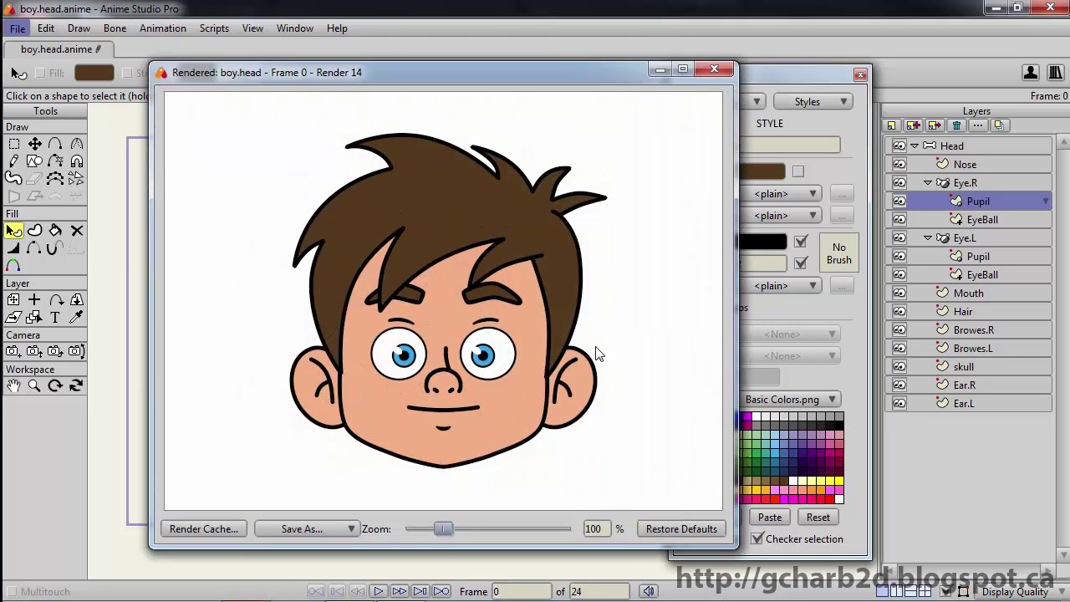
pyautogui.click(713, 70)
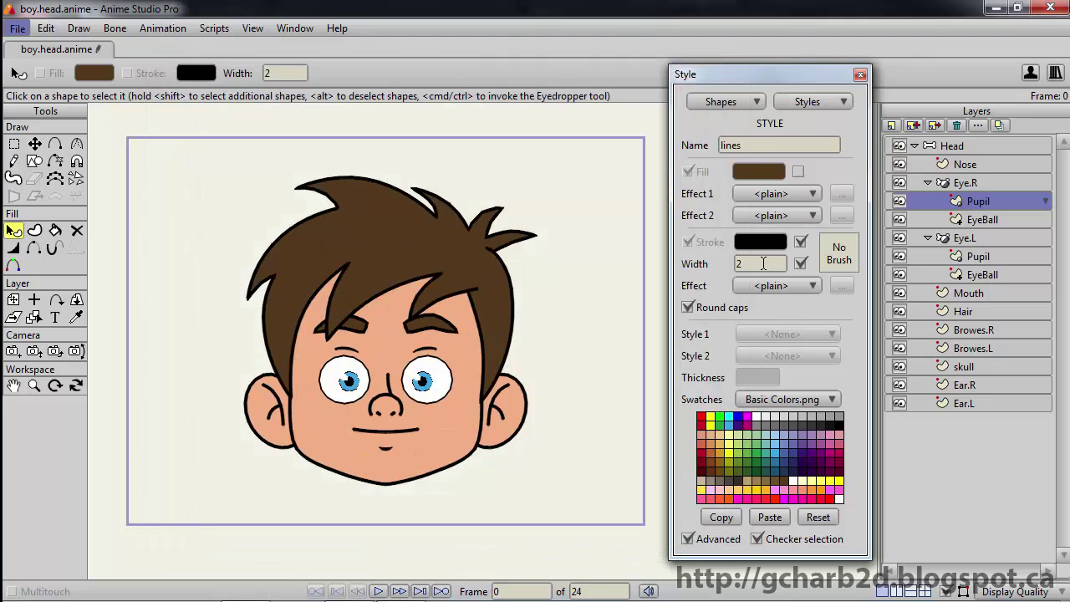
# Step: Try a lines outline width of 5, then set it back to 2
pyautogui.write('5')
pyautogui.press('Return')
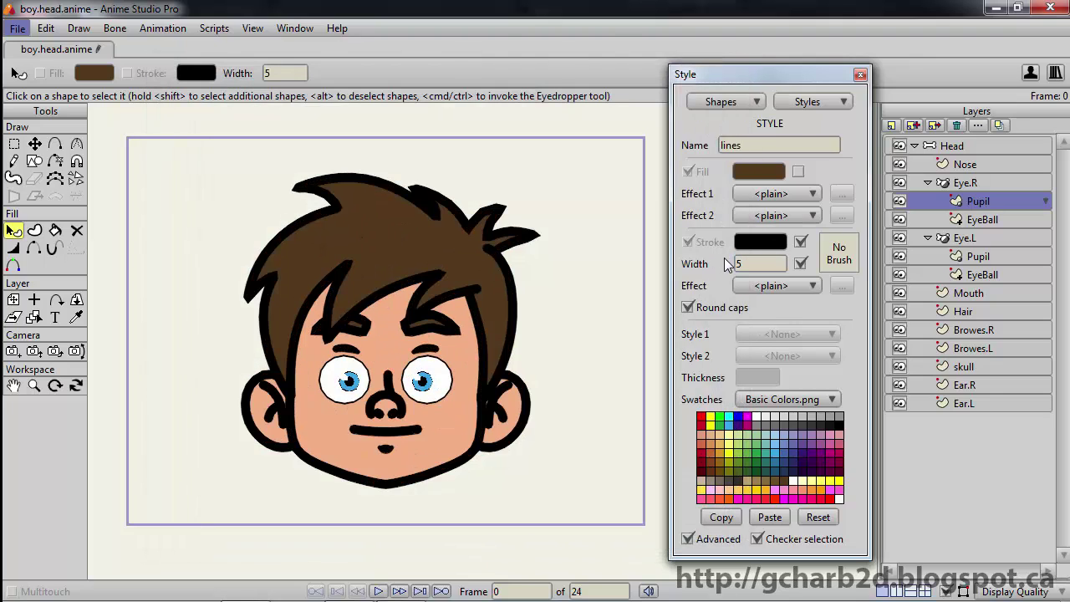
pyautogui.doubleClick(739, 263)
pyautogui.write('2')
pyautogui.press('Return')
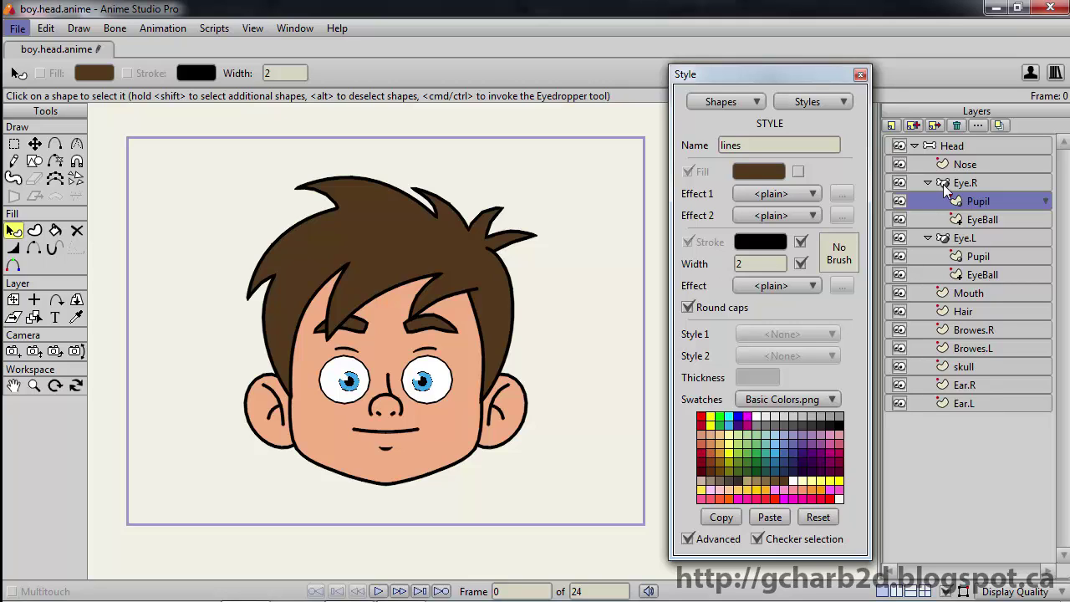
# Step: Turn on the Head layer's shadow with offset 0 and blur 0
pyautogui.click(957, 147)
pyautogui.doubleClick(965, 145)
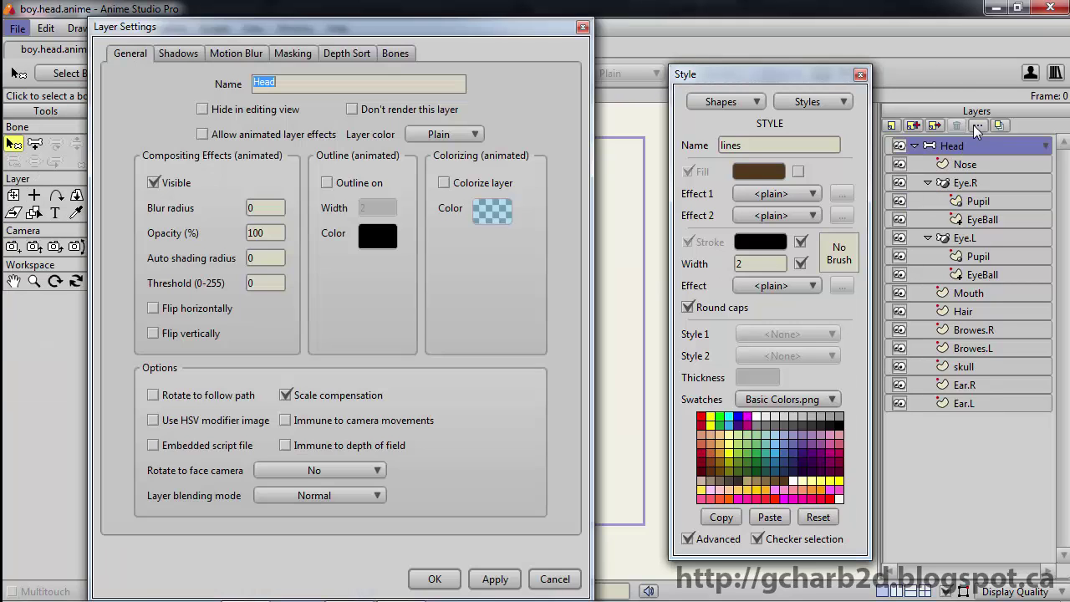
pyautogui.click(176, 52)
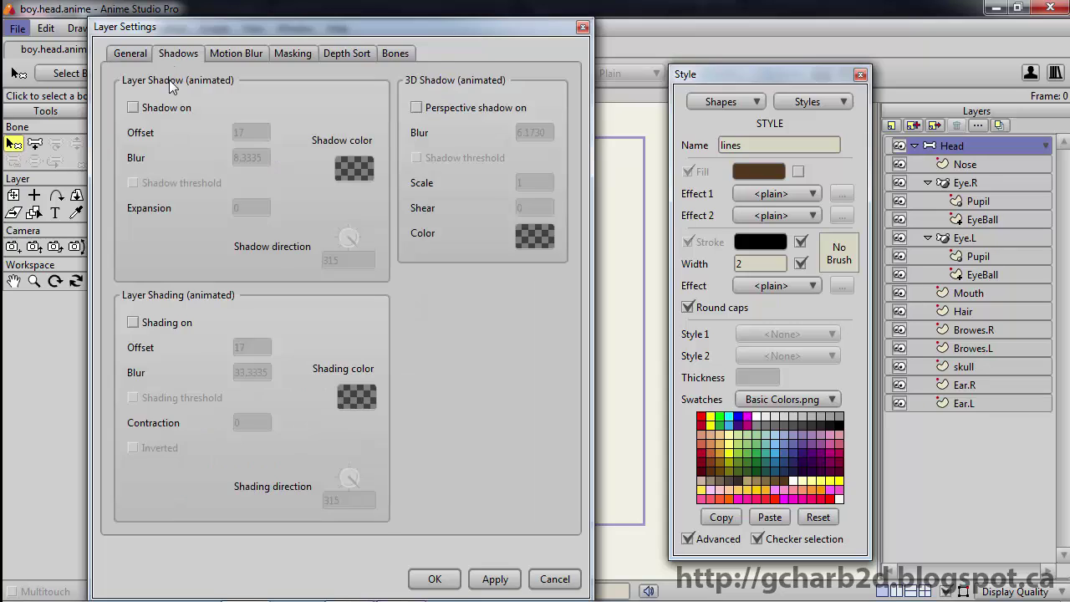
pyautogui.click(134, 108)
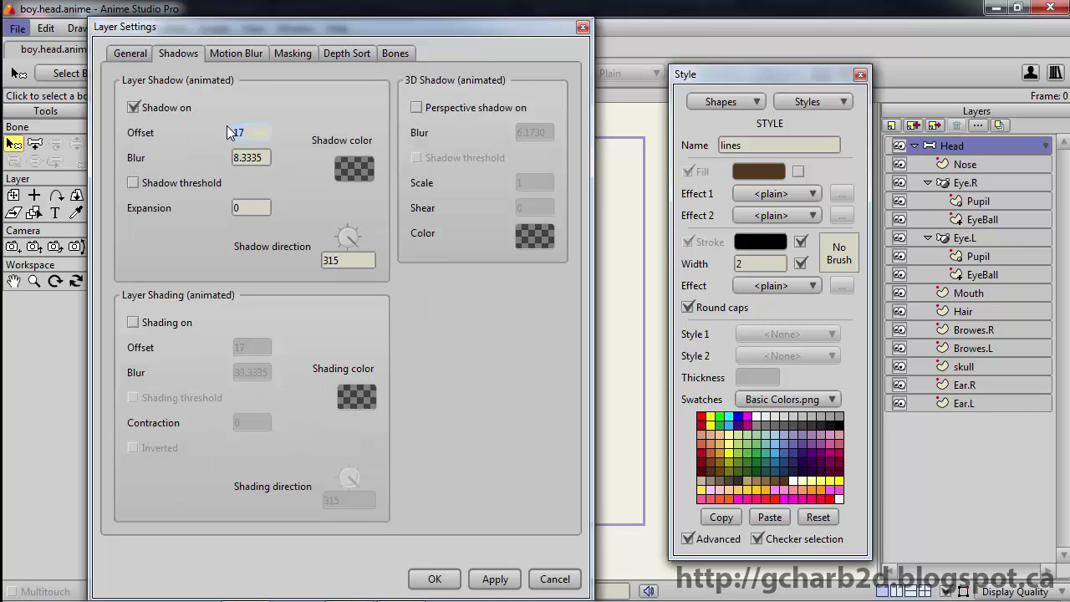
pyautogui.write('0')
pyautogui.press('Tab')
pyautogui.write('0')
# Step: Make the shadow fully opaque black with expansion 2, then apply and close
pyautogui.click(355, 167)
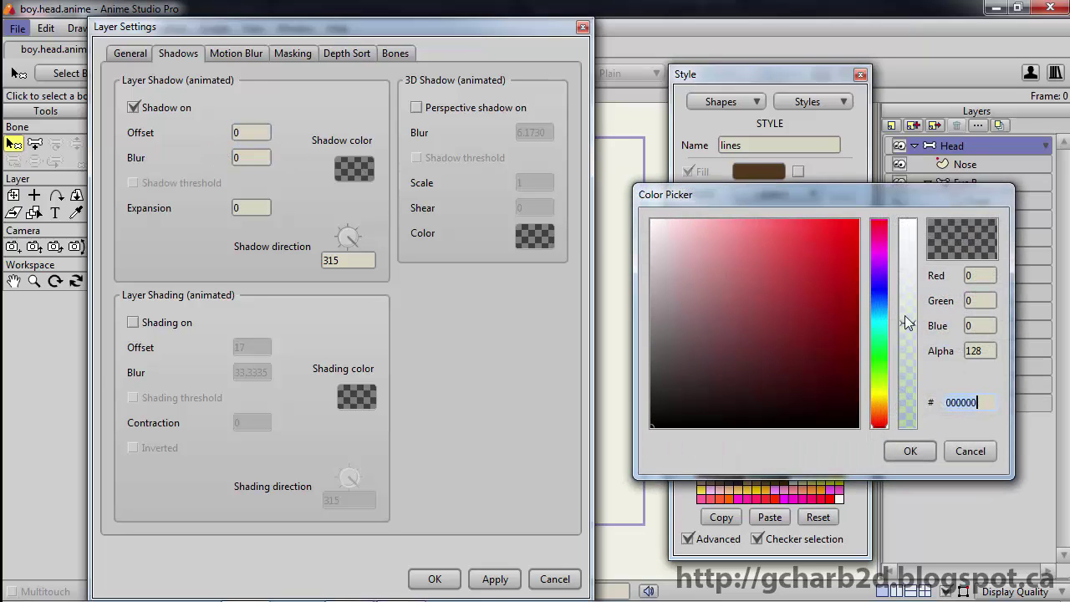
pyautogui.moveTo(907, 321); pyautogui.dragTo(911, 207)
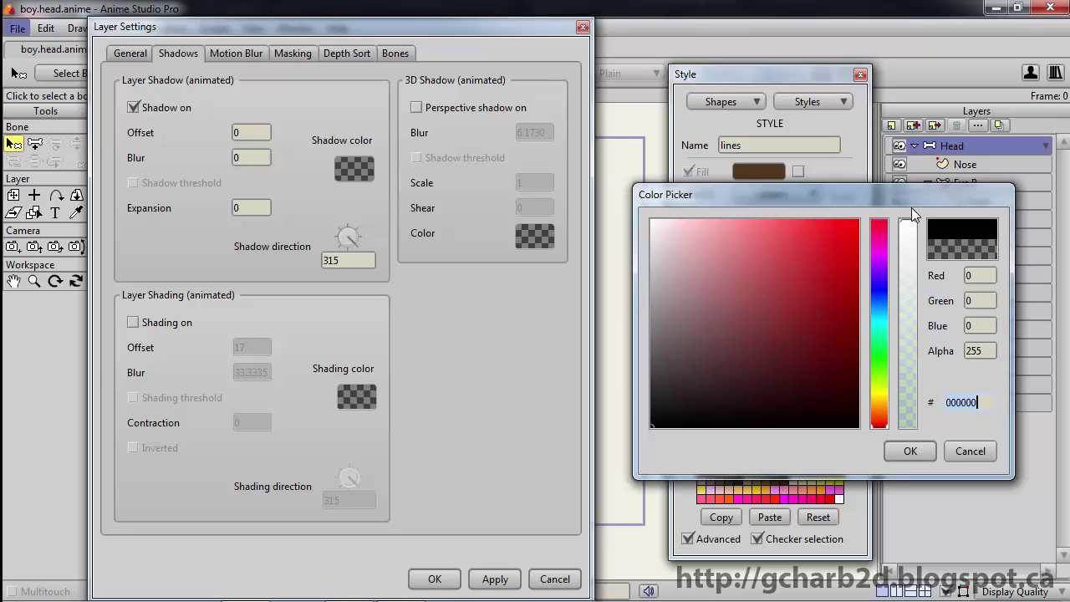
pyautogui.click(928, 449)
pyautogui.click(244, 207)
pyautogui.write('2')
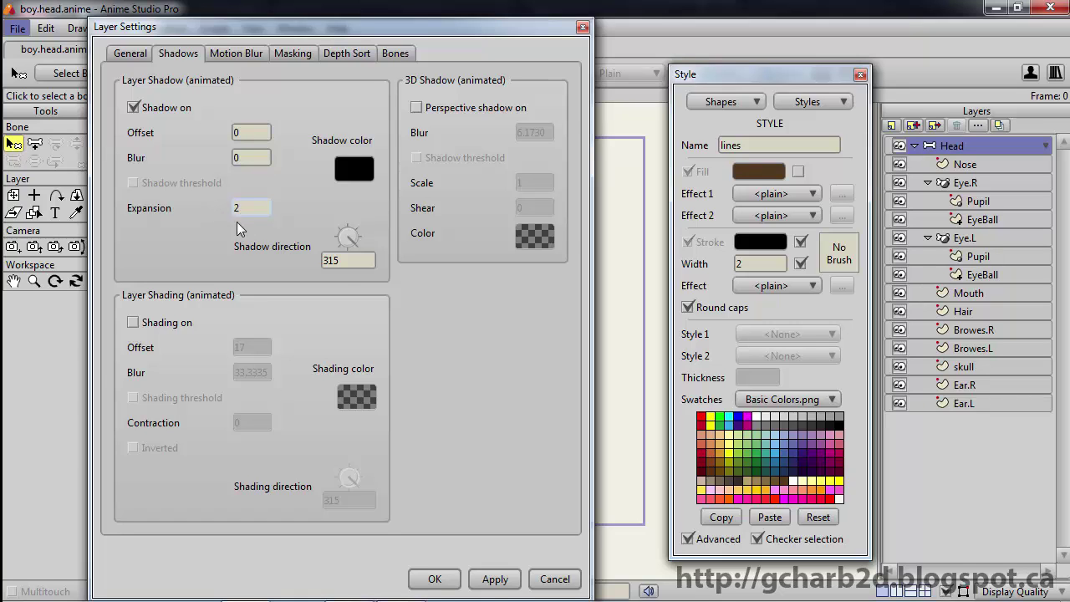
pyautogui.click(491, 579)
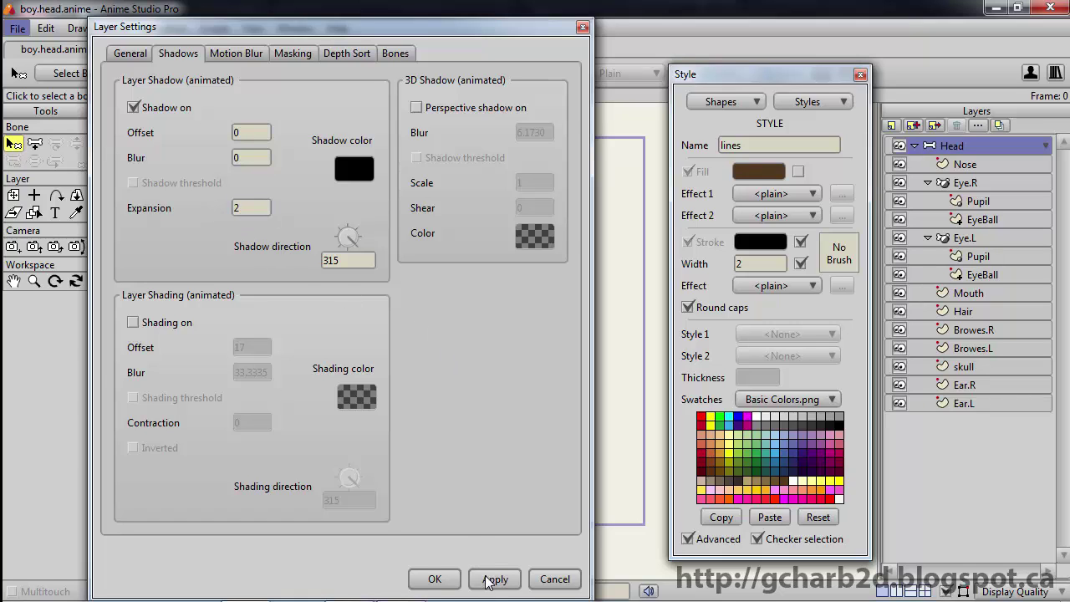
pyautogui.click(435, 578)
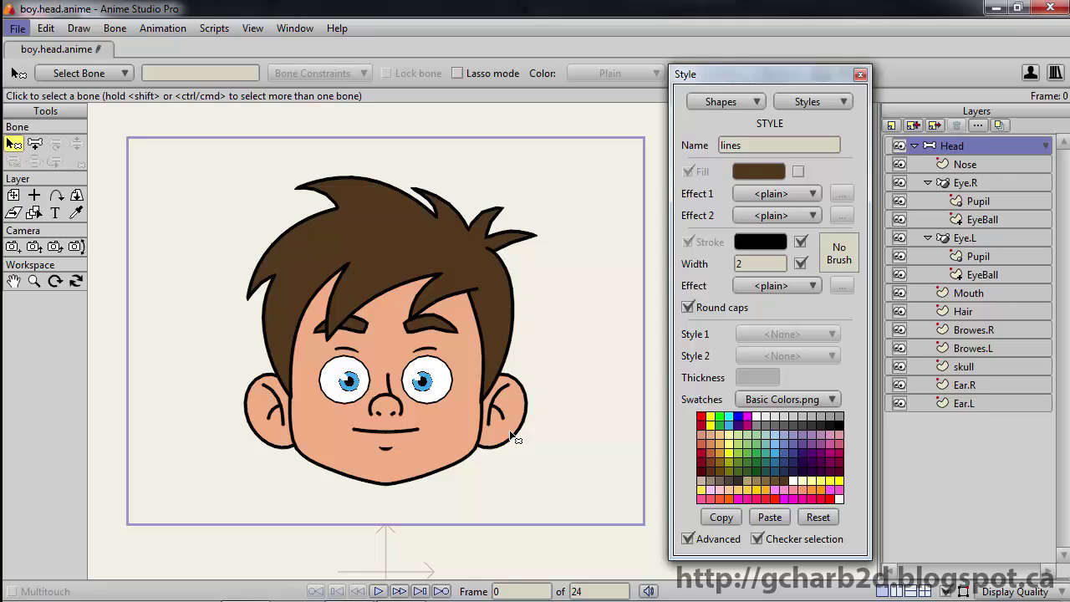
# Step: Render frame 0 to inspect the head's thick black outer contour
pyautogui.hotkey('ctrl', 'r')
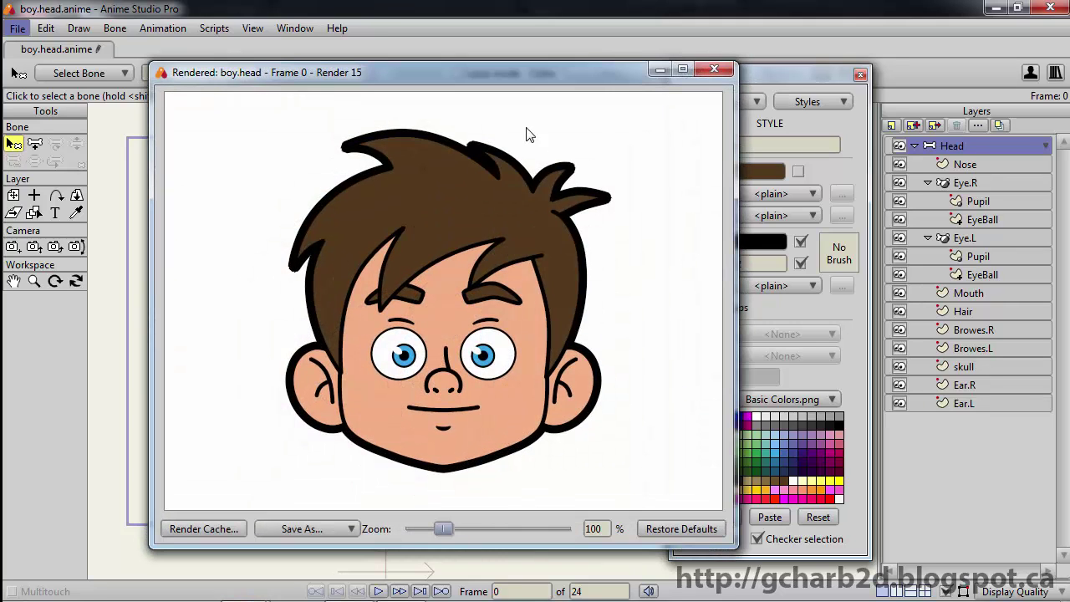